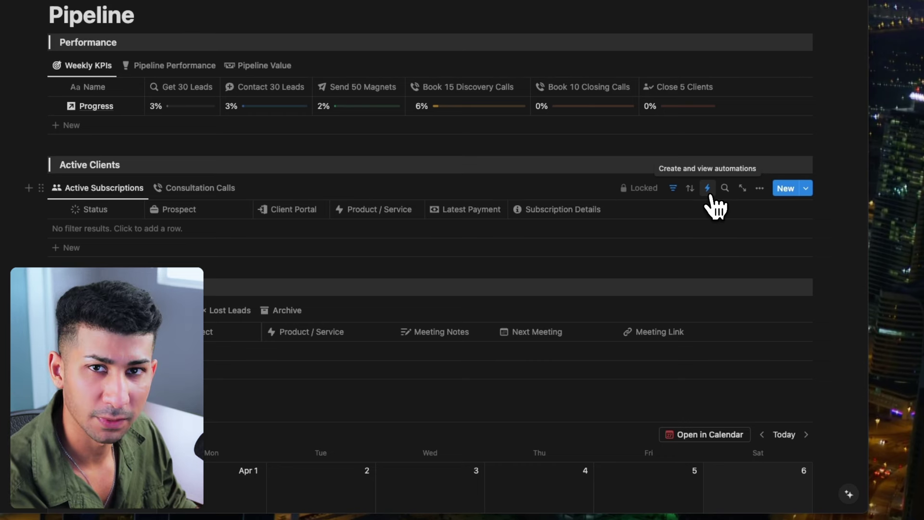
Create a new database automation and rename it 'New Client Closed (Notification)'.
{"action": "left_click", "coordinate": [708, 190]}
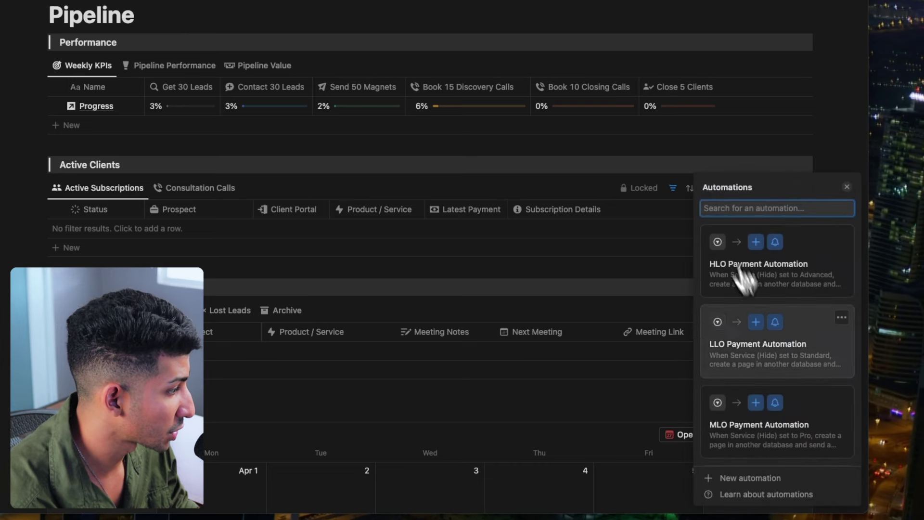
{"action": "left_click", "coordinate": [744, 479]}
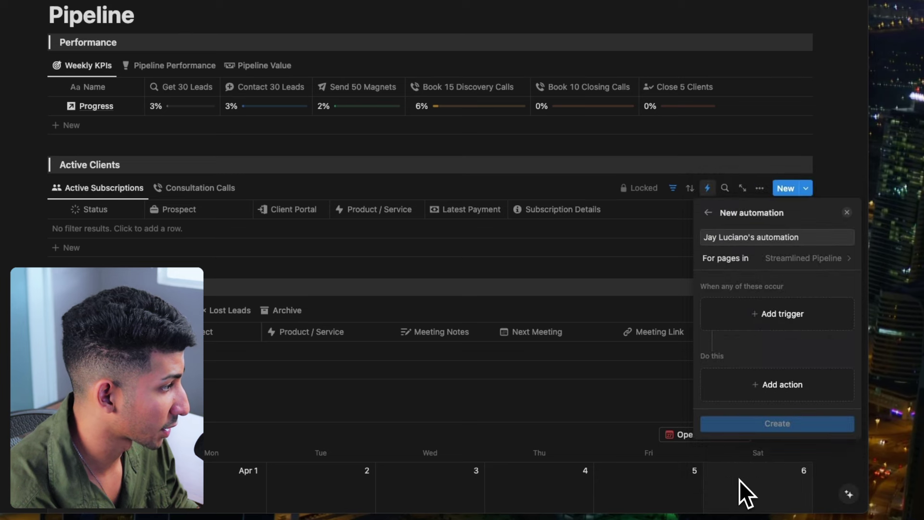
{"action": "triple_click", "coordinate": [742, 236]}
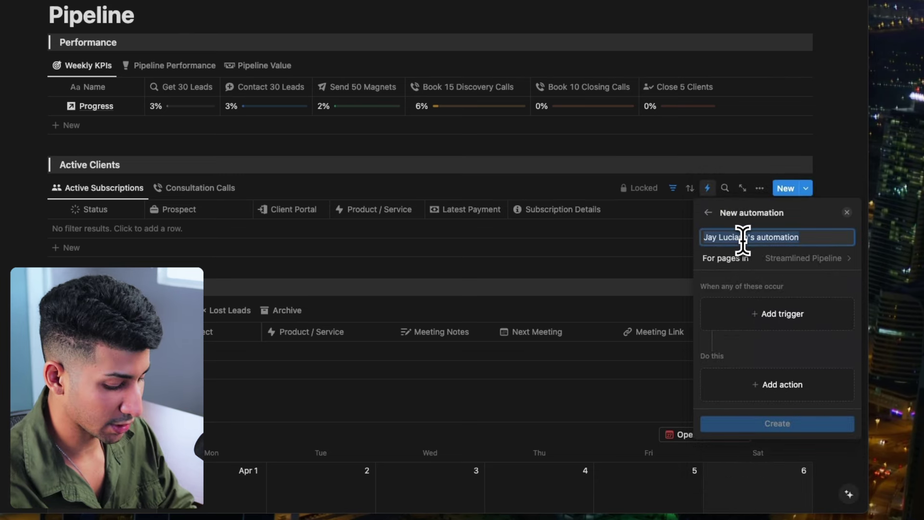
{"action": "type", "text": "New Clie"}
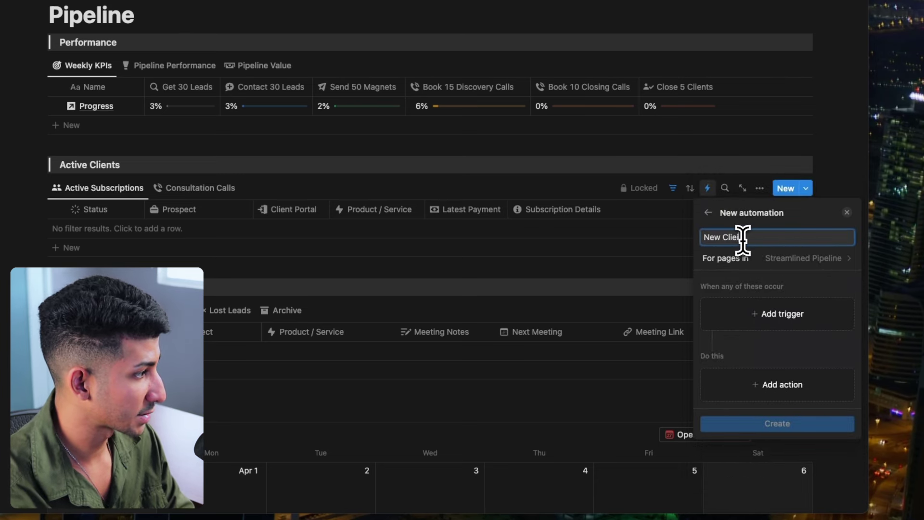
{"action": "type", "text": "nt Closed (Notification"}
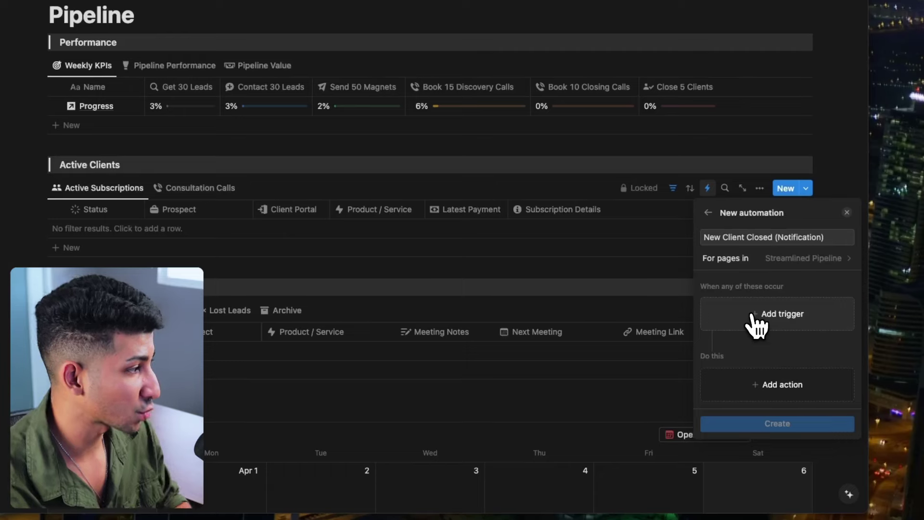
Add a trigger for when Outreach is set to Closed.
{"action": "left_click", "coordinate": [753, 316]}
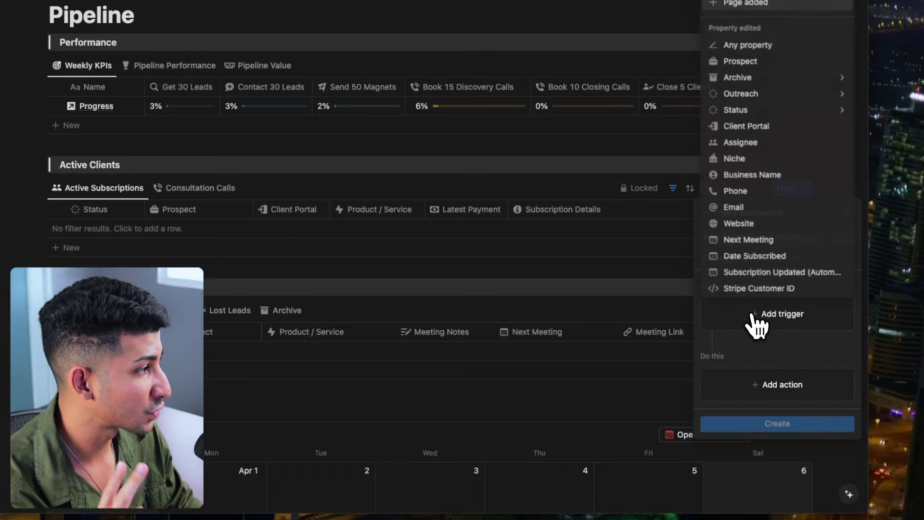
{"action": "left_click", "coordinate": [784, 96]}
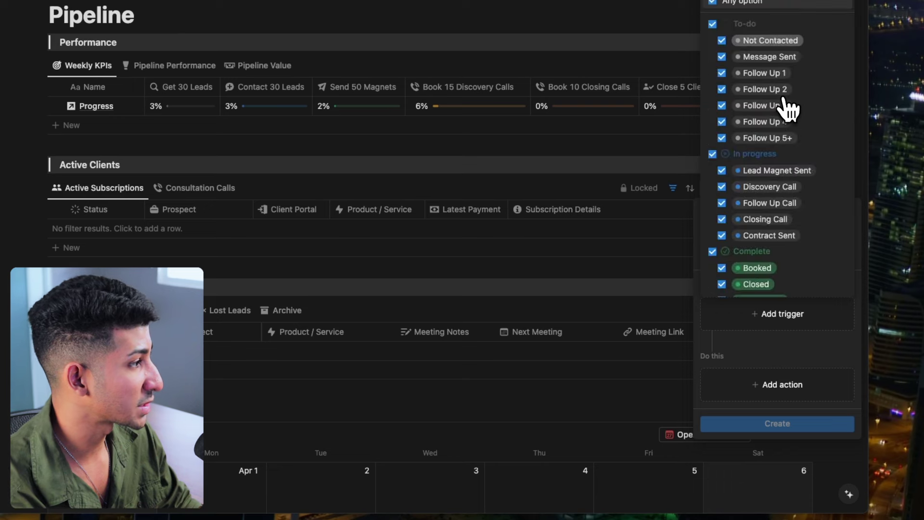
{"action": "left_click", "coordinate": [729, 9]}
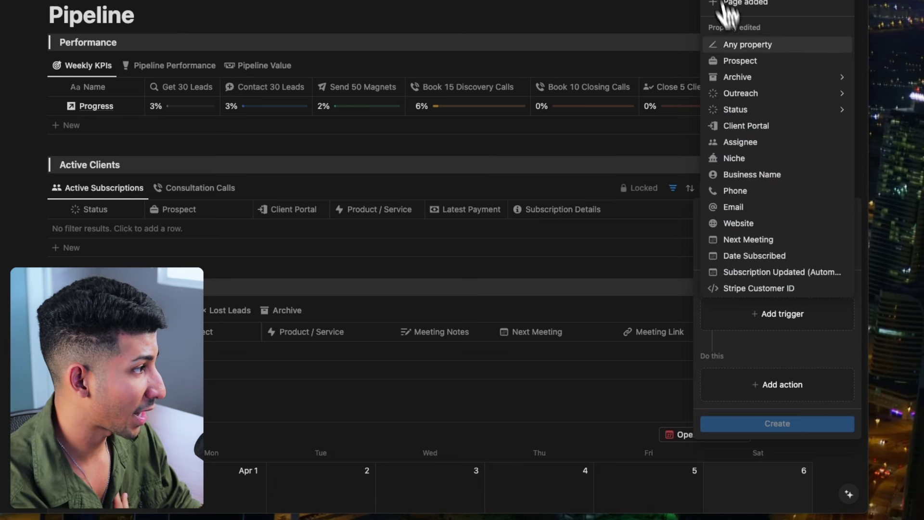
{"action": "left_click", "coordinate": [763, 109]}
{"action": "left_click", "coordinate": [746, 180]}
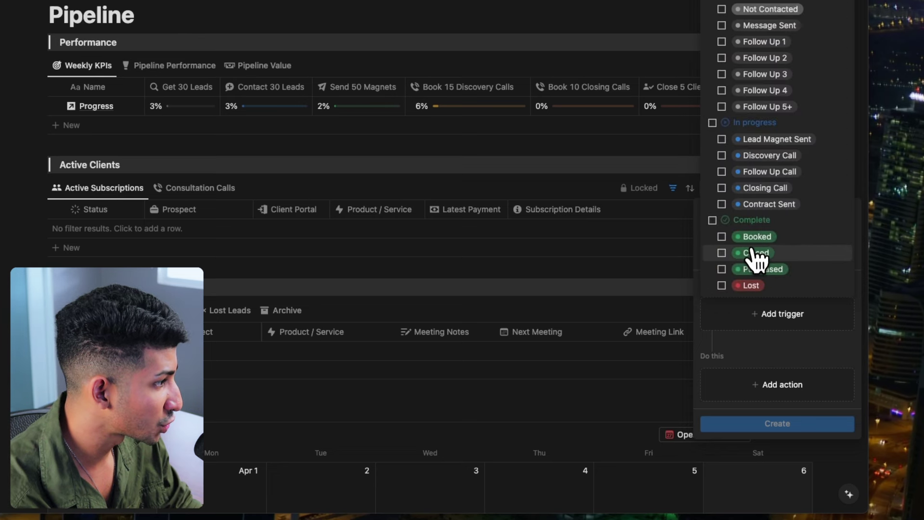
{"action": "left_click", "coordinate": [721, 253]}
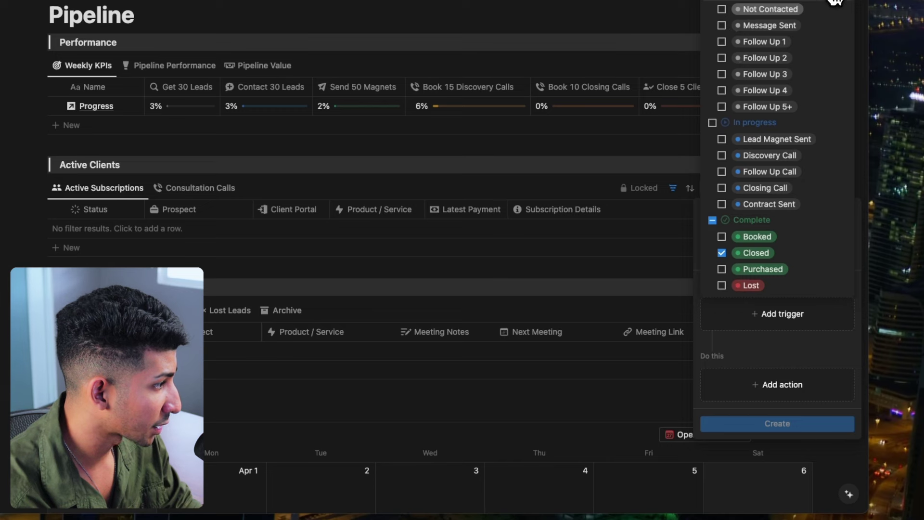
{"action": "key", "text": "Escape"}
Add a second trigger for when Status is set to In progress.
{"action": "left_click", "coordinate": [847, 286]}
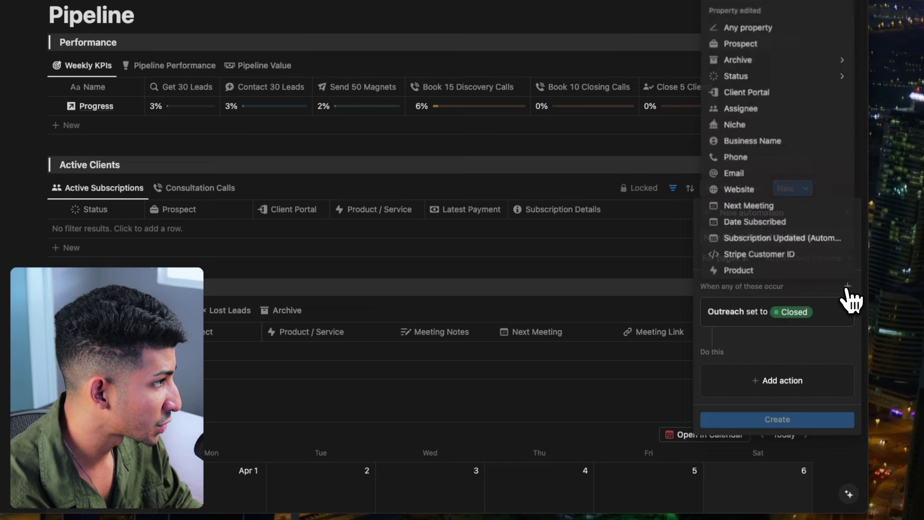
{"action": "left_click", "coordinate": [745, 77]}
{"action": "left_click", "coordinate": [713, 163]}
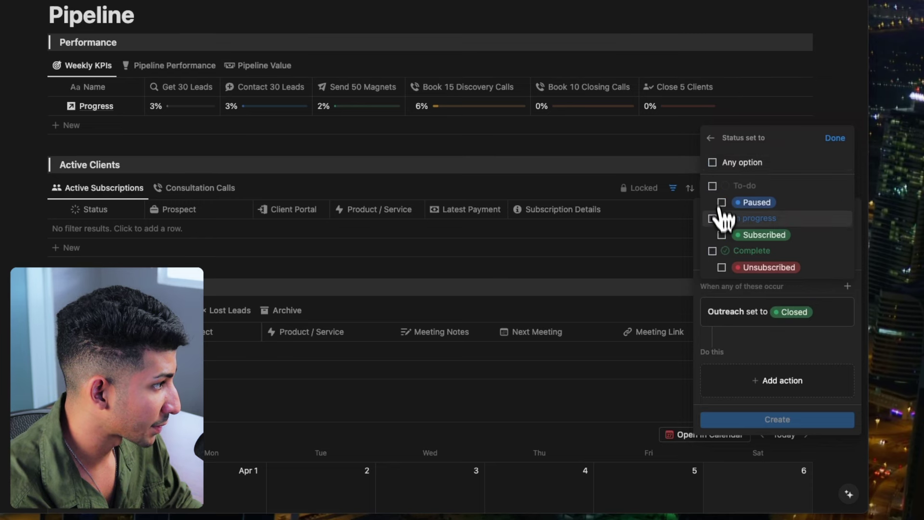
{"action": "left_click", "coordinate": [713, 218]}
{"action": "left_click", "coordinate": [834, 140]}
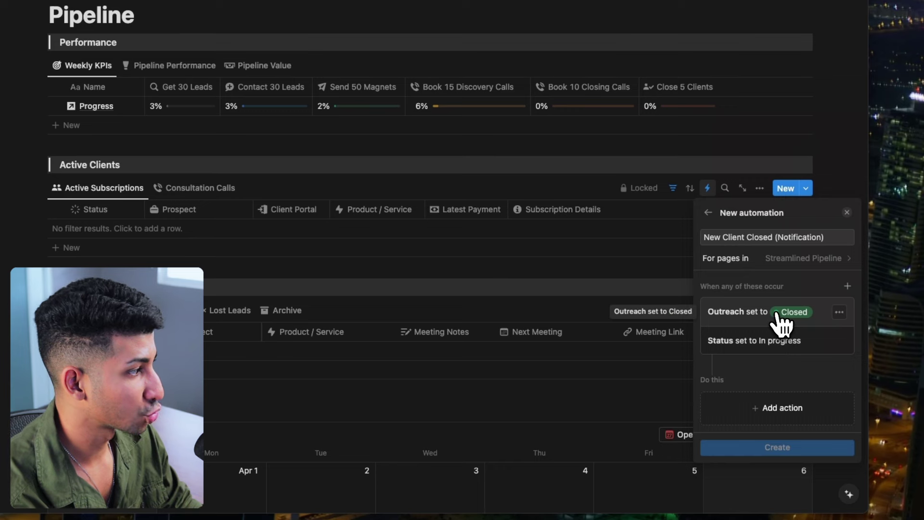
{"action": "left_click", "coordinate": [765, 351]}
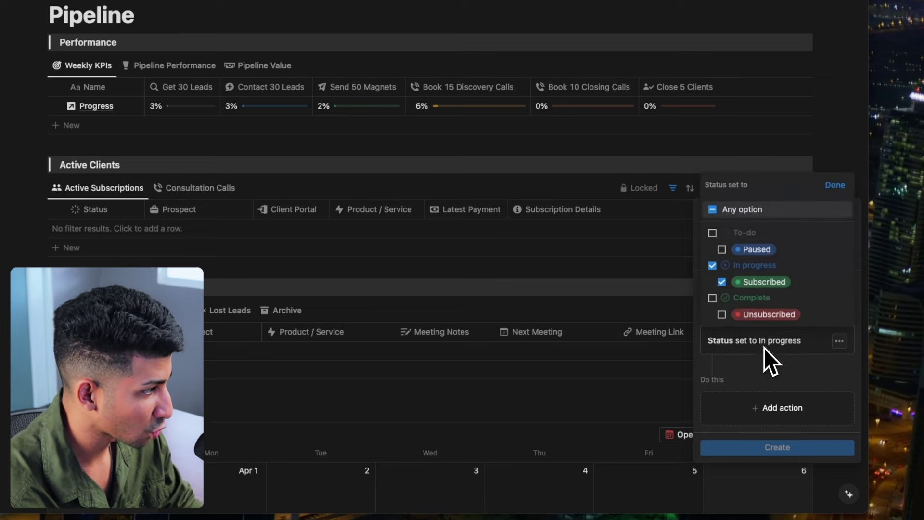
{"action": "left_click", "coordinate": [836, 188]}
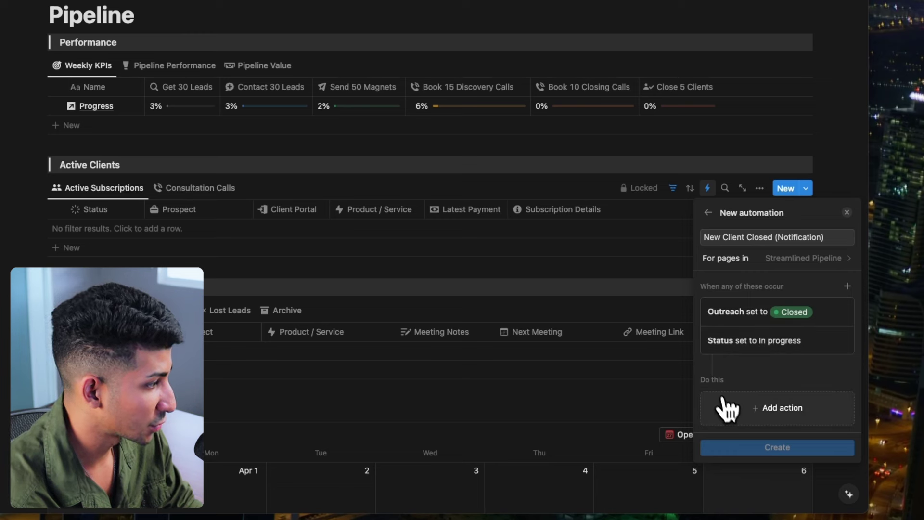
Add a Send notification action after the triggers.
{"action": "left_click", "coordinate": [760, 408]}
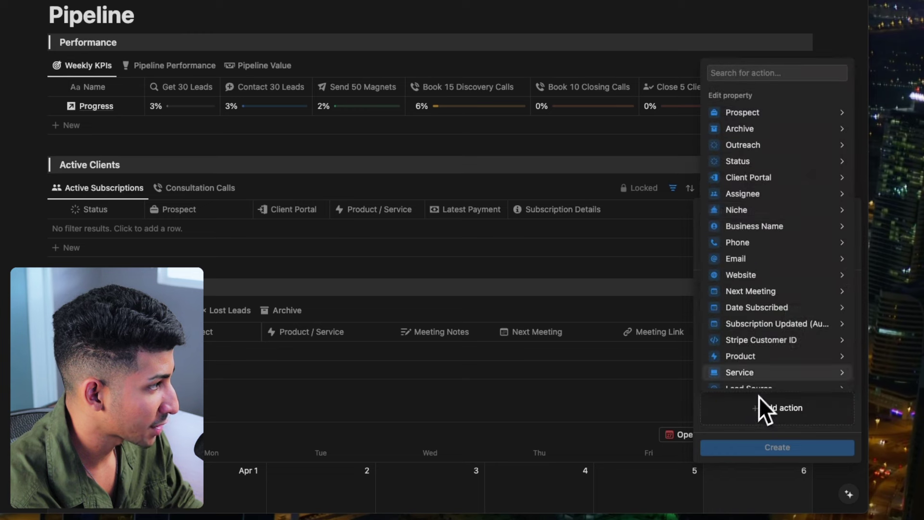
{"action": "scroll", "coordinate": [810, 191], "scroll_direction": "down", "scroll_amount": 4}
{"action": "scroll", "coordinate": [811, 191], "scroll_direction": "down", "scroll_amount": 3}
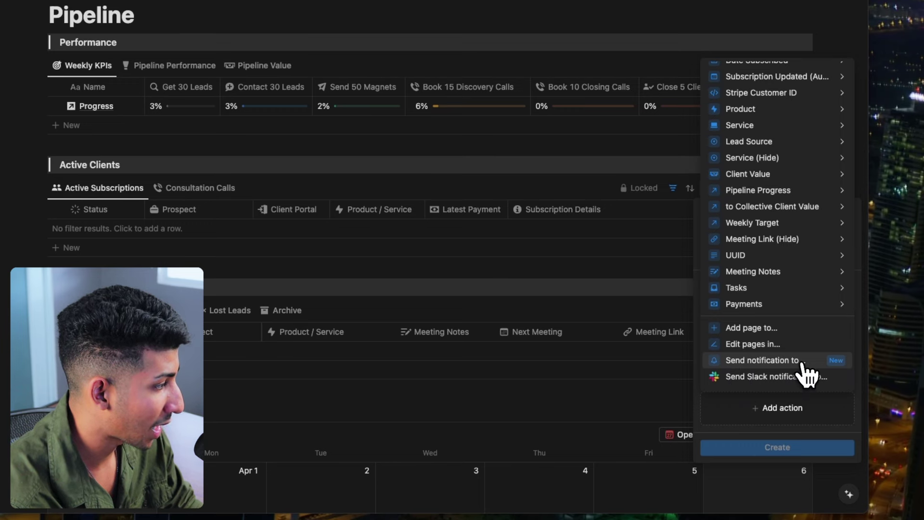
{"action": "left_click", "coordinate": [829, 363]}
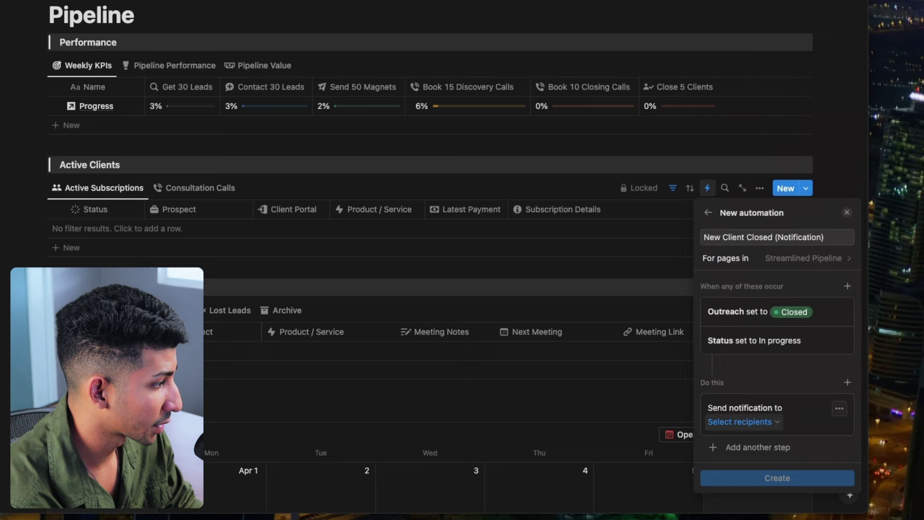
Address the notification to Specific people and bring up the people picker.
{"action": "left_click", "coordinate": [734, 427]}
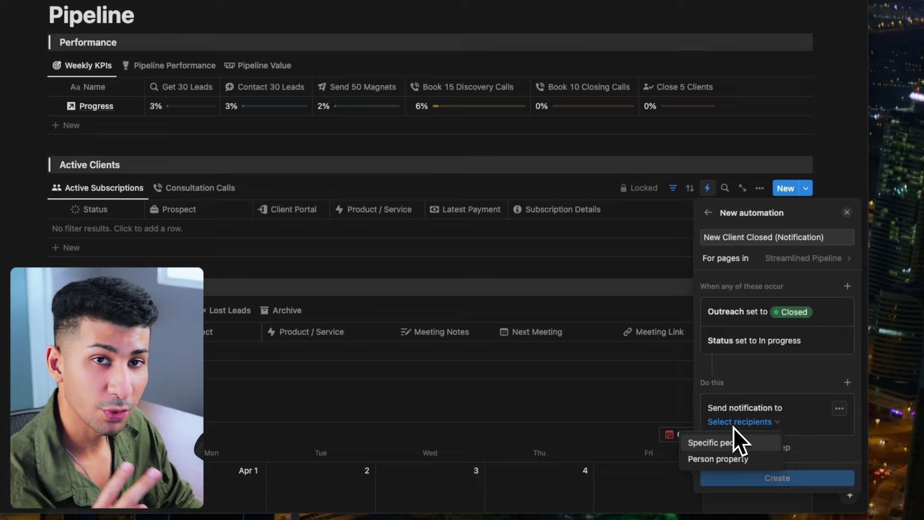
{"action": "left_click", "coordinate": [749, 460]}
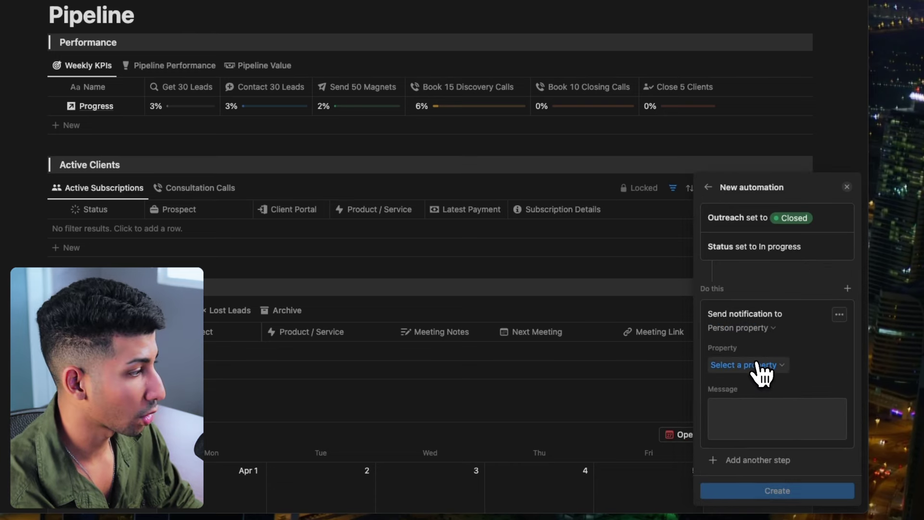
{"action": "left_click", "coordinate": [760, 368]}
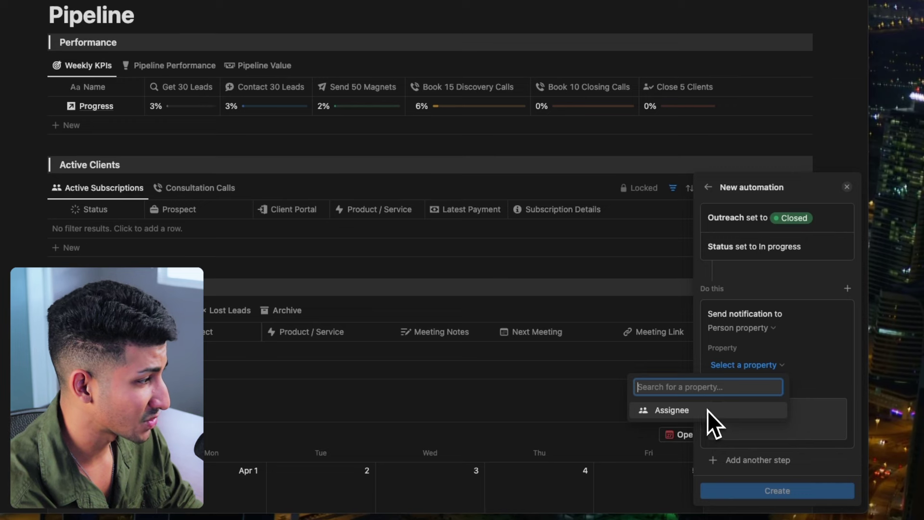
{"action": "left_click", "coordinate": [757, 357]}
{"action": "left_click", "coordinate": [760, 329]}
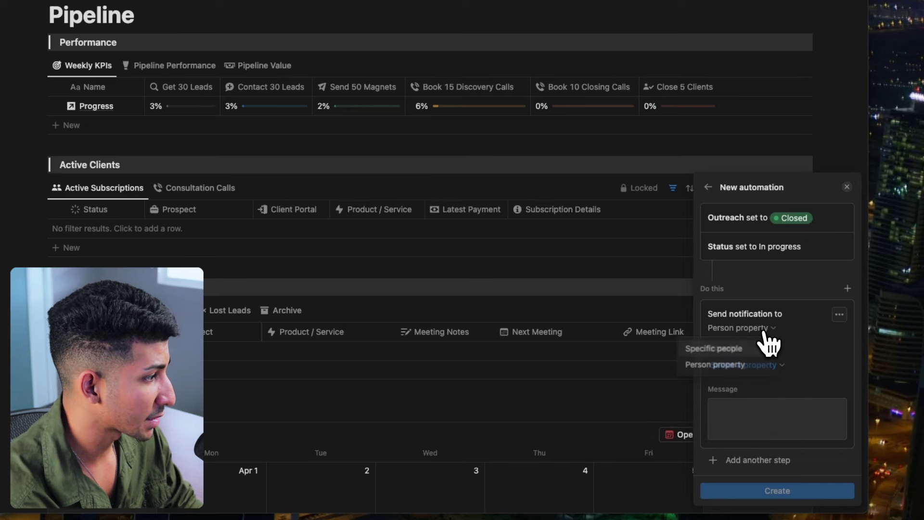
{"action": "left_click", "coordinate": [739, 348]}
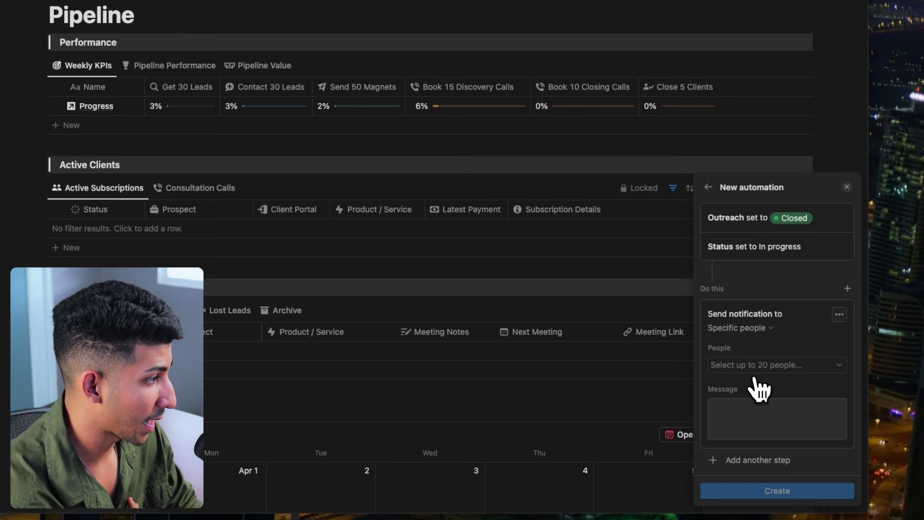
{"action": "left_click", "coordinate": [754, 369]}
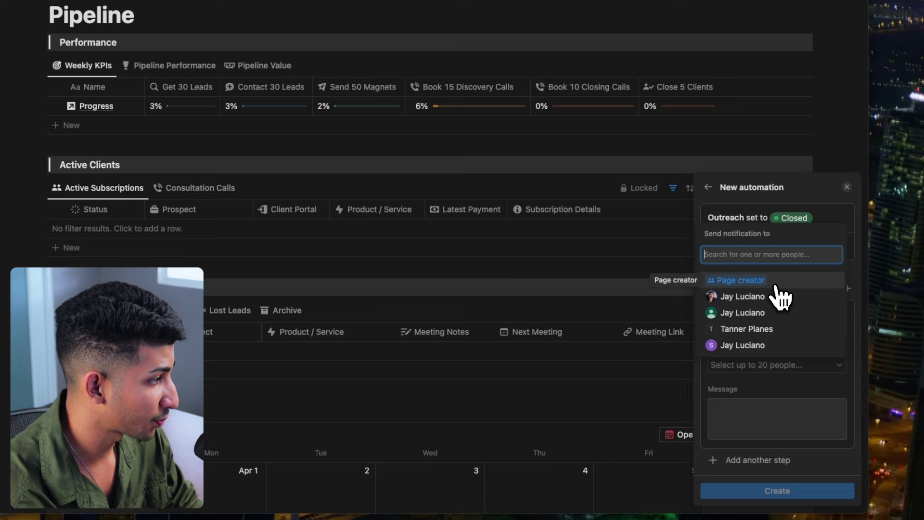
Pick the recipient, write 'Congrats, you just landed a new client!' and create the automation.
{"action": "left_click", "coordinate": [712, 296]}
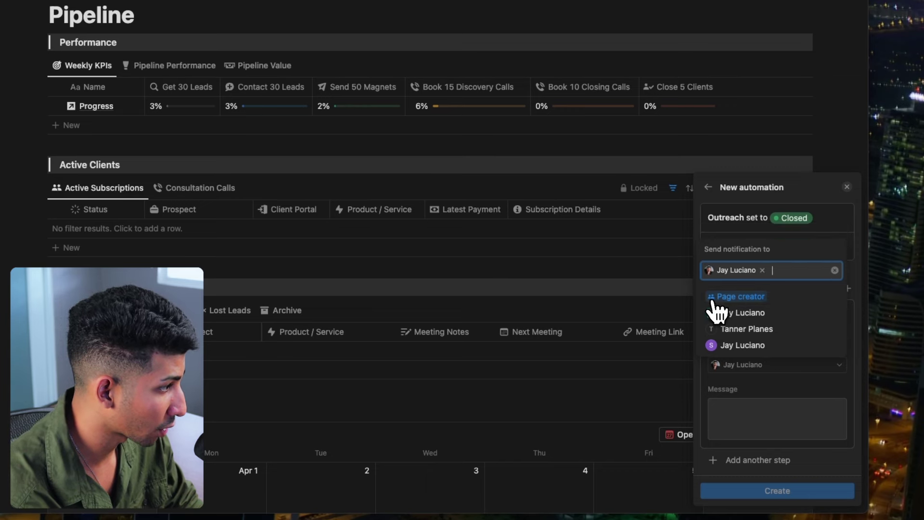
{"action": "left_click", "coordinate": [755, 417]}
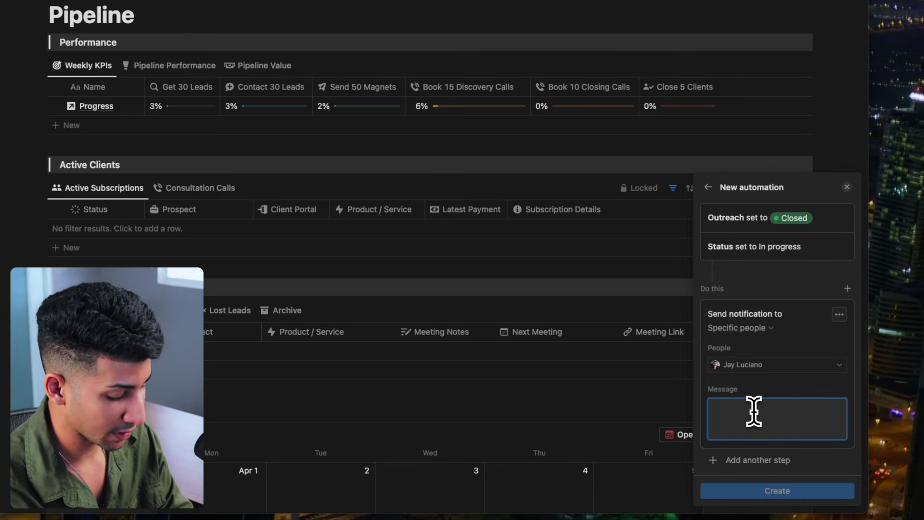
{"action": "type", "text": "Congrats, you just landed a new client! 🥂"}
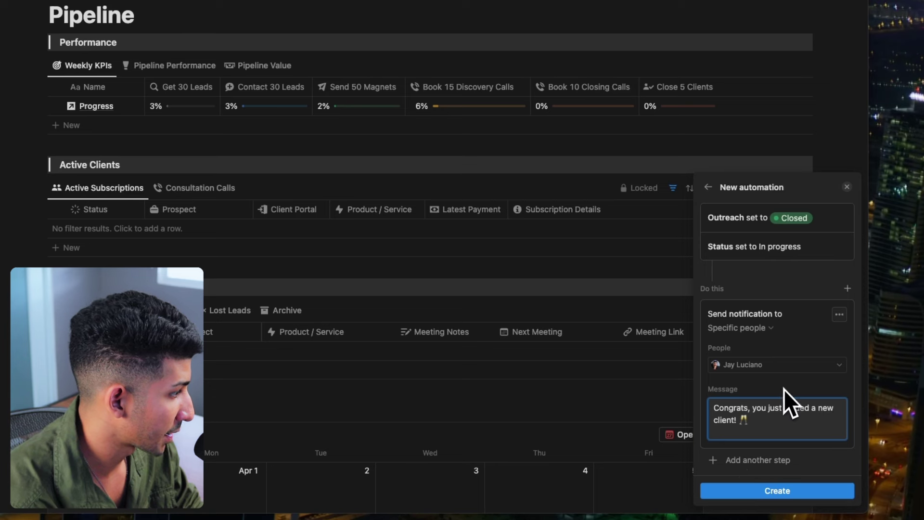
{"action": "left_click", "coordinate": [770, 490]}
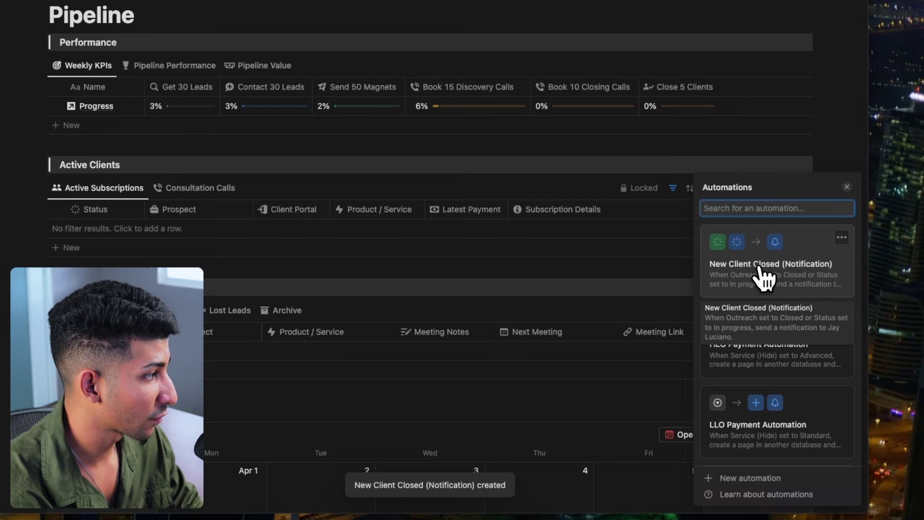
Delete the New Client Closed (Notification) automation from its ••• menu and confirm.
{"action": "left_click", "coordinate": [840, 237]}
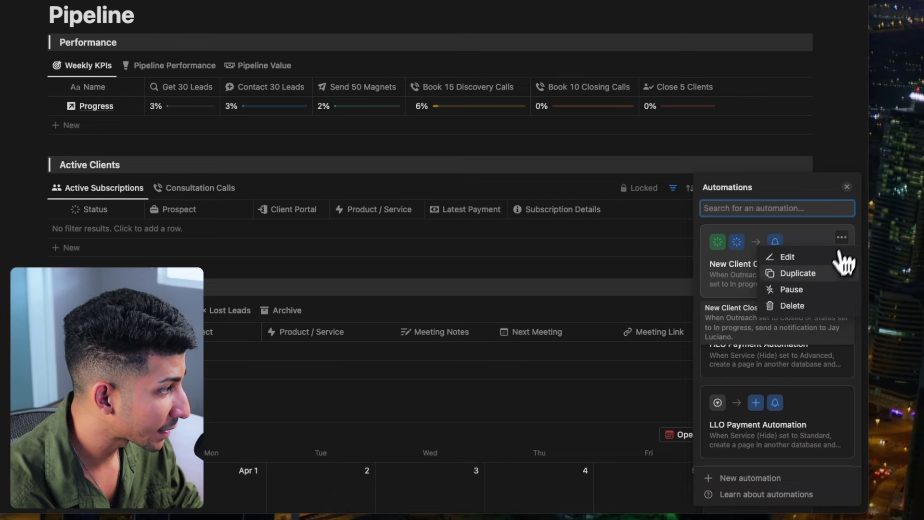
{"action": "left_click", "coordinate": [809, 306]}
{"action": "left_click", "coordinate": [491, 187]}
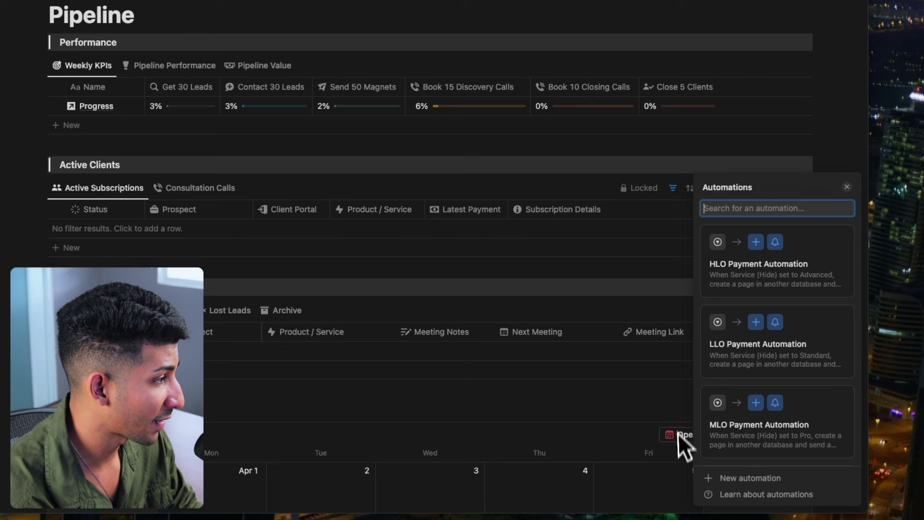
Close the Automations panel and go to the client's portal page from Active Subscriptions.
{"action": "left_click", "coordinate": [620, 276]}
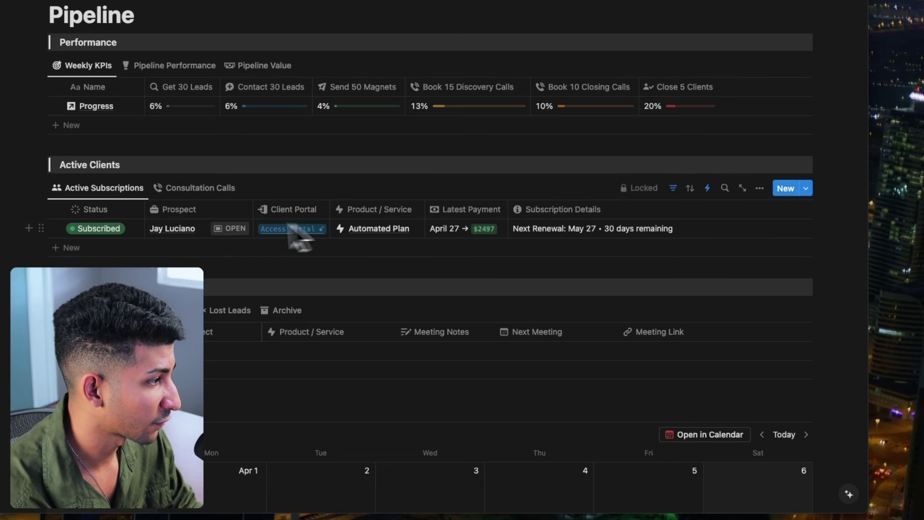
{"action": "mouse_move", "coordinate": [2, 62]}
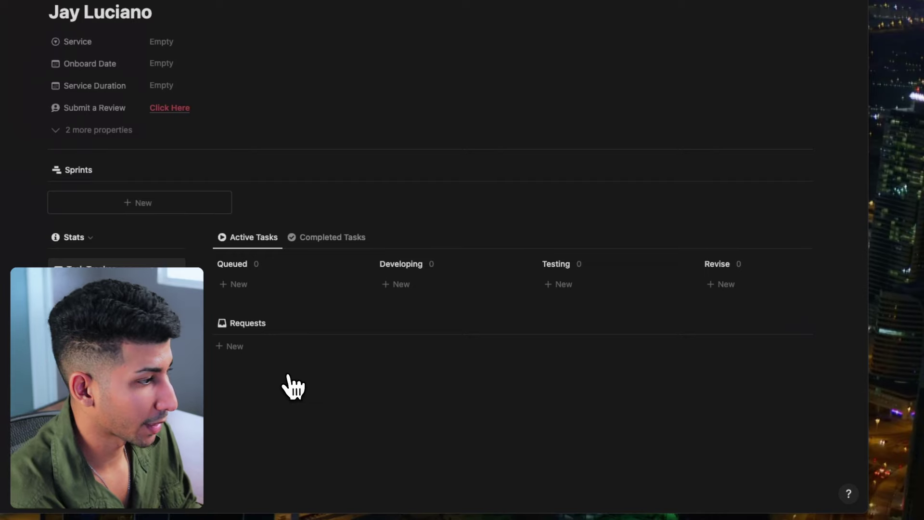
{"action": "scroll", "coordinate": [298, 384], "scroll_direction": "up", "scroll_amount": 1}
Add the request 'I want you to do this please and thanks!' and submit it to the queue.
{"action": "left_click", "coordinate": [302, 367]}
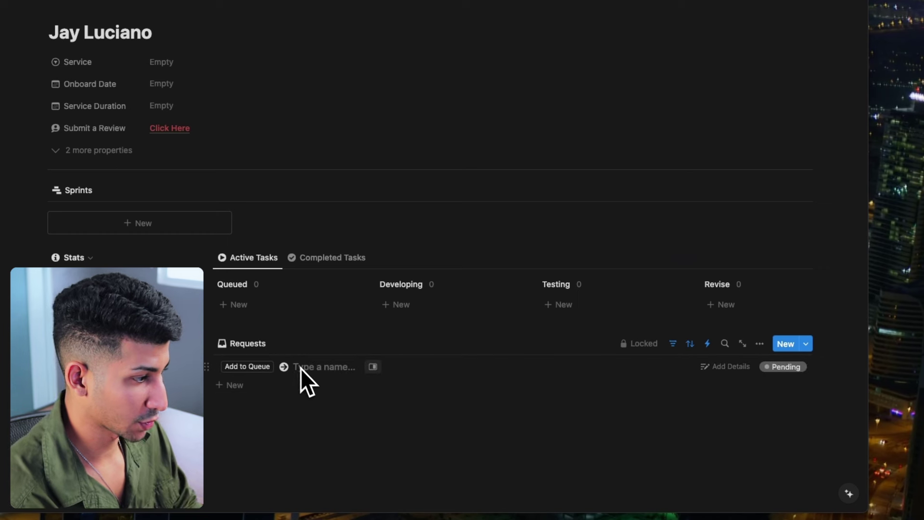
{"action": "type", "text": "I"}
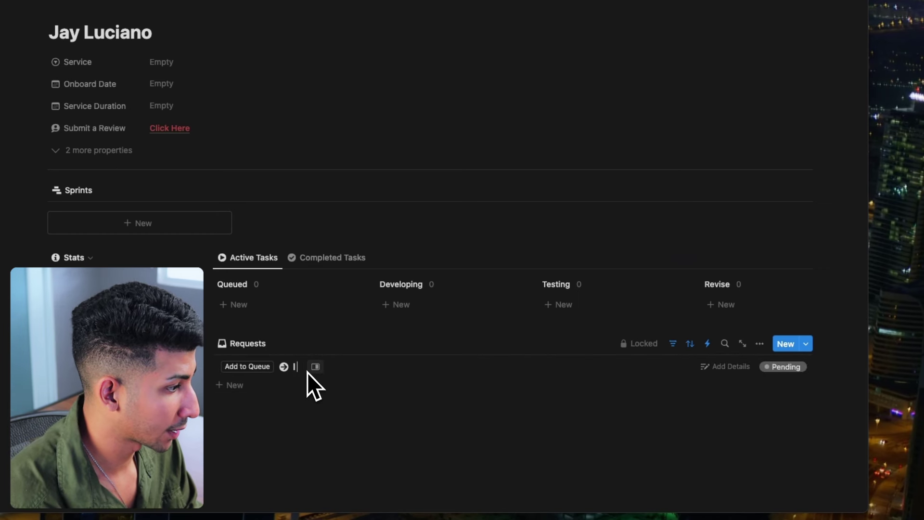
{"action": "type", "text": " want you"}
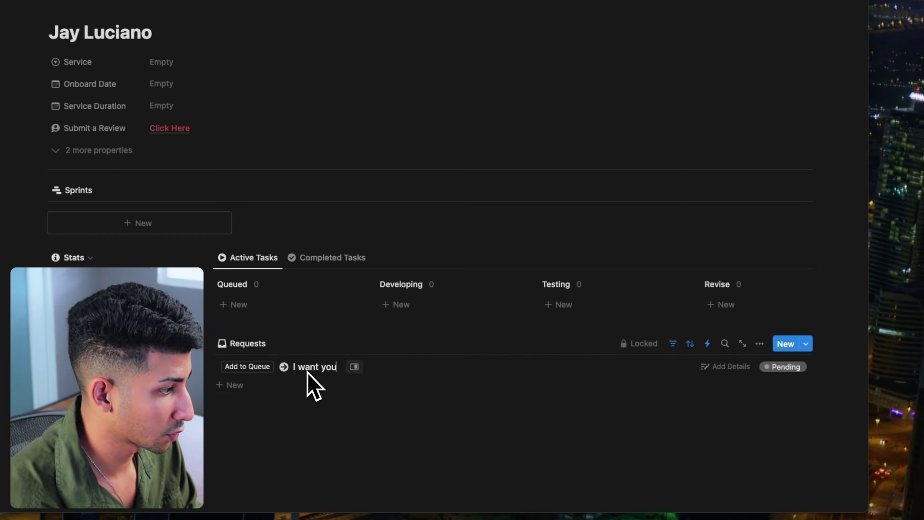
{"action": "type", "text": " to do this please"}
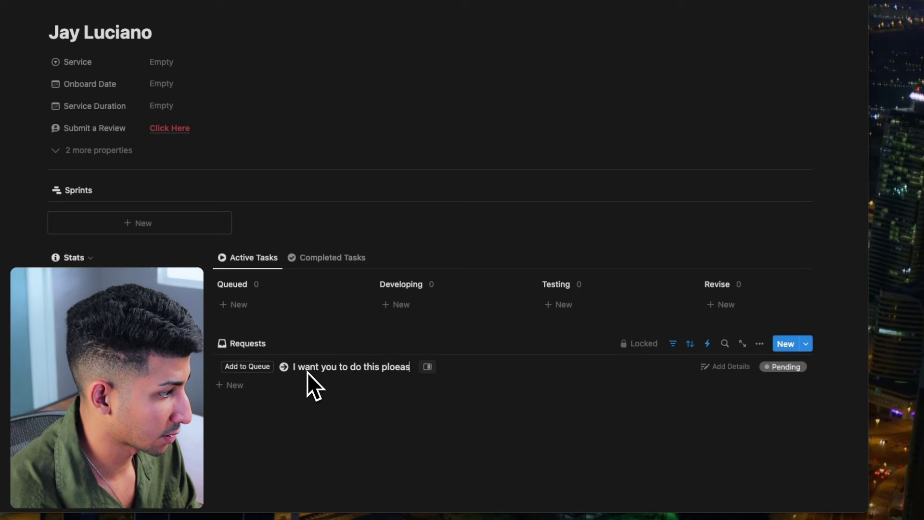
{"action": "key", "text": "BackSpace"}
{"action": "key", "text": "BackSpace"}
{"action": "key", "text": "BackSpace"}
{"action": "type", "text": "ase and thanks!"}
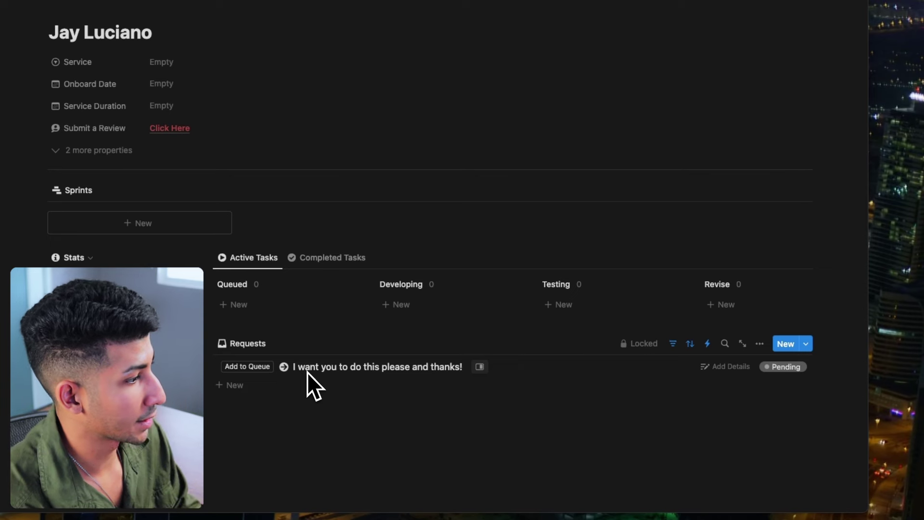
{"action": "key", "text": "Escape"}
{"action": "left_click", "coordinate": [243, 401]}
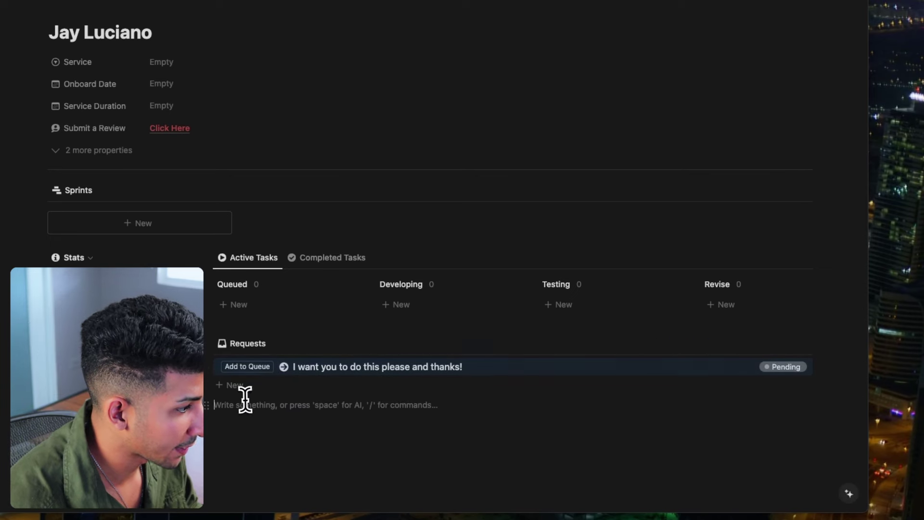
{"action": "left_click", "coordinate": [249, 370]}
{"action": "left_click", "coordinate": [382, 203]}
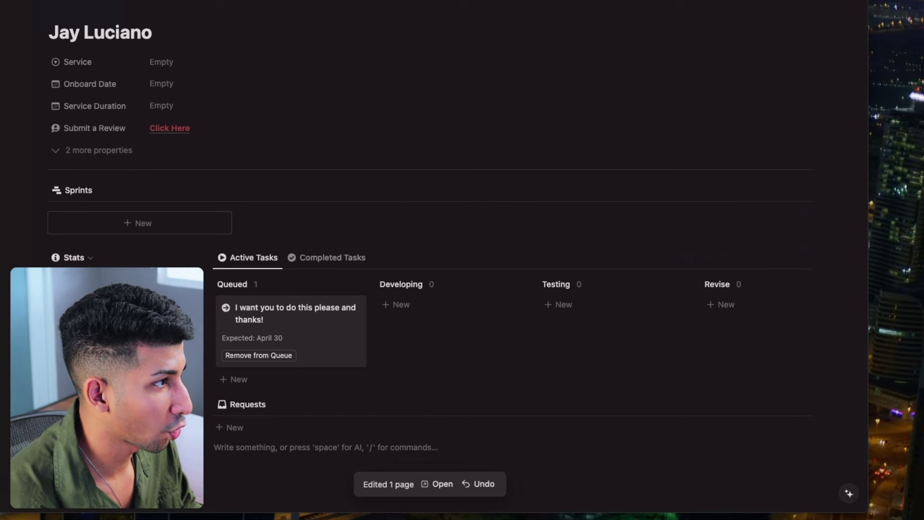
{"action": "key", "text": "super+bracketleft"}
Scroll the dashboard down to the Client Requests table showing the queued request.
{"action": "scroll", "coordinate": [325, 76], "scroll_direction": "down", "scroll_amount": 10}
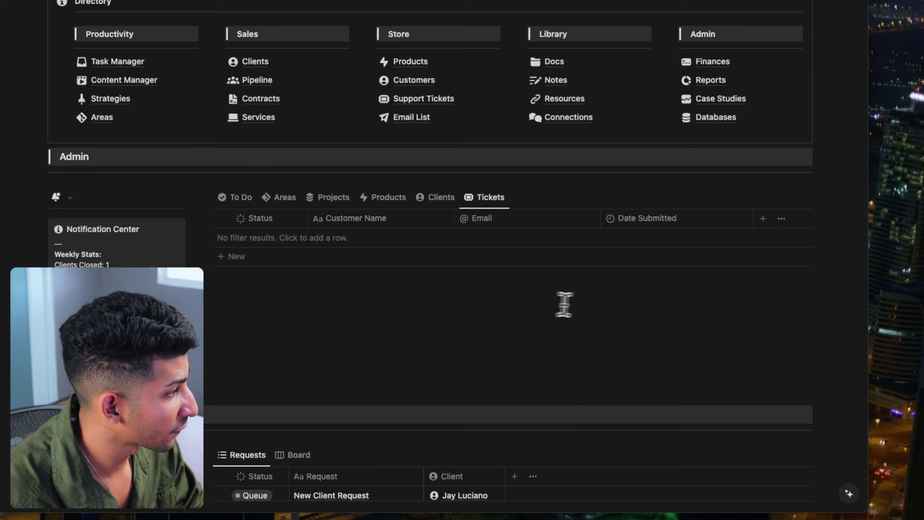
Start a new 'New Support…' Tickets automation that triggers whenever a ticket is added.
{"action": "left_click", "coordinate": [707, 197]}
{"action": "type", "text": "New "}
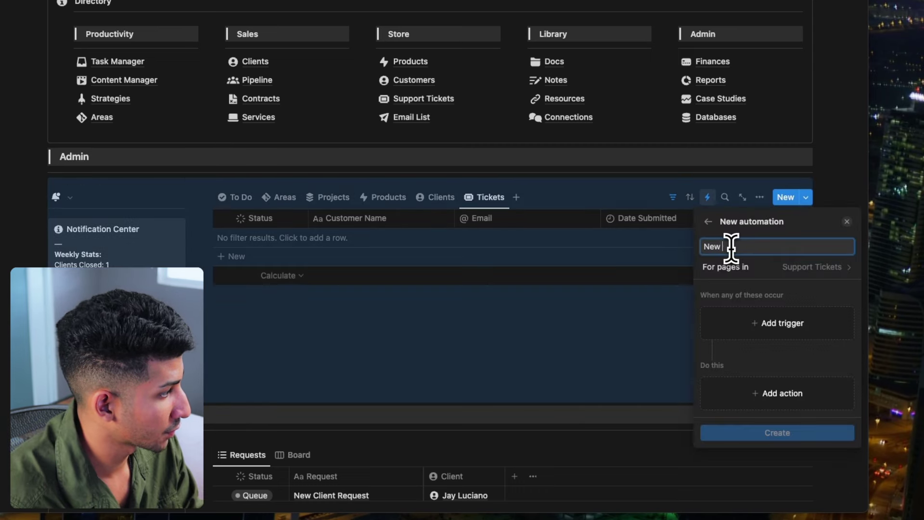
{"action": "type", "text": "Support Ticket Notif"}
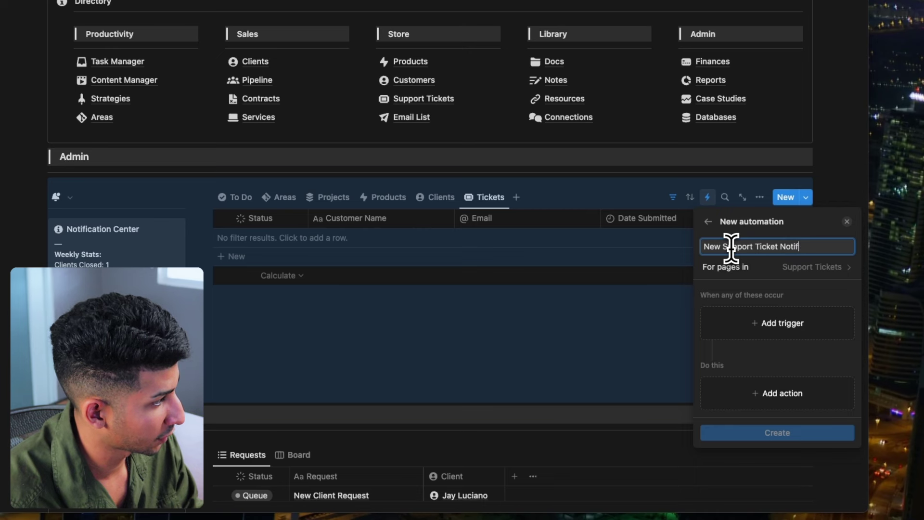
{"action": "type", "text": "ion"}
{"action": "left_click", "coordinate": [777, 324]}
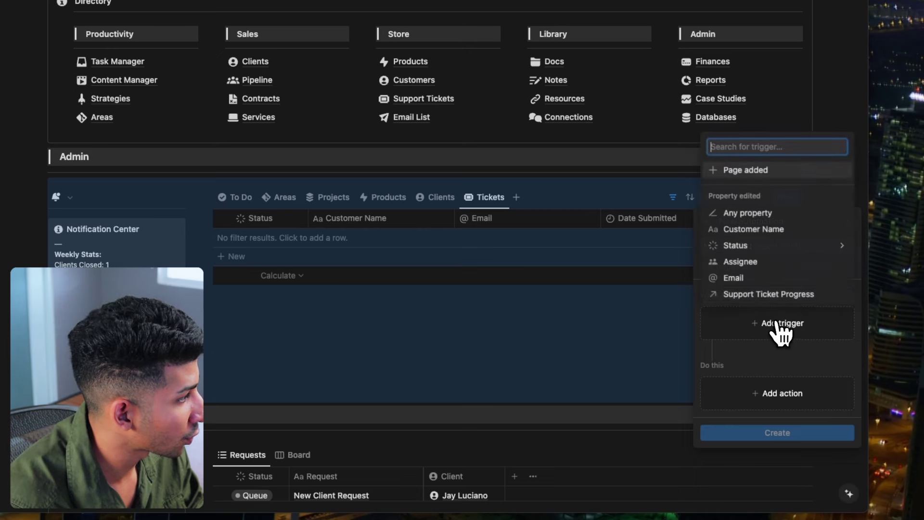
{"action": "left_click", "coordinate": [752, 170]}
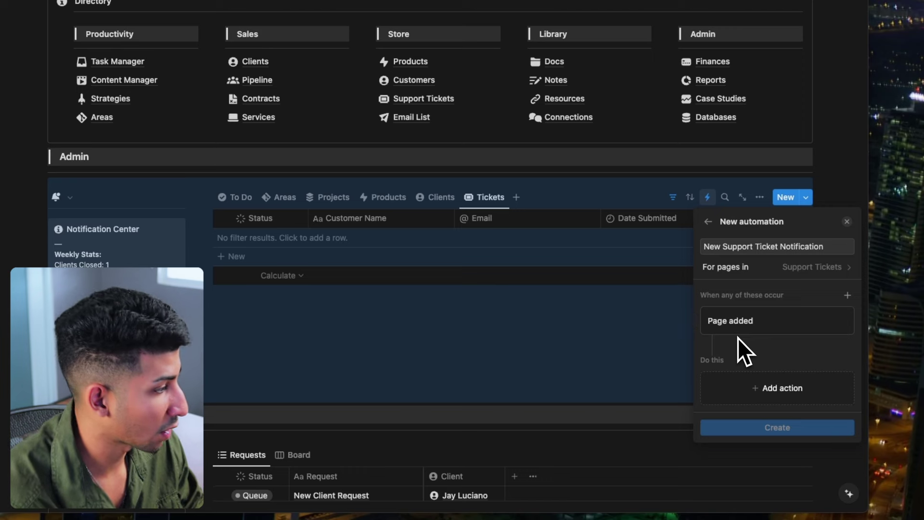
Add a Send notification action addressed to one specific person.
{"action": "left_click", "coordinate": [779, 389]}
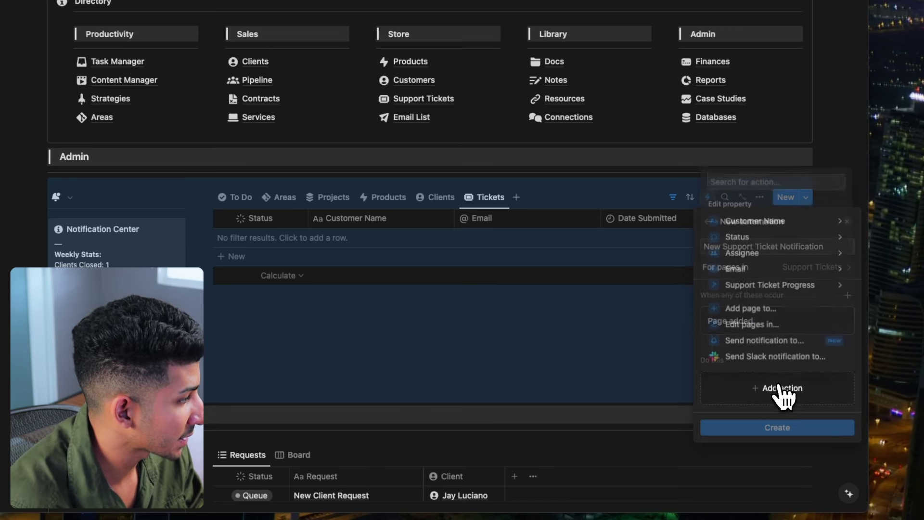
{"action": "left_click", "coordinate": [777, 340]}
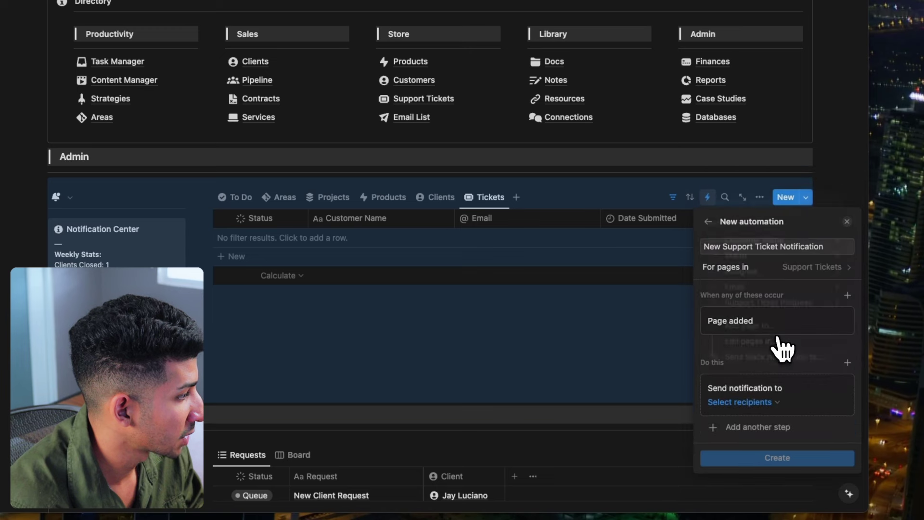
{"action": "left_click", "coordinate": [748, 404]}
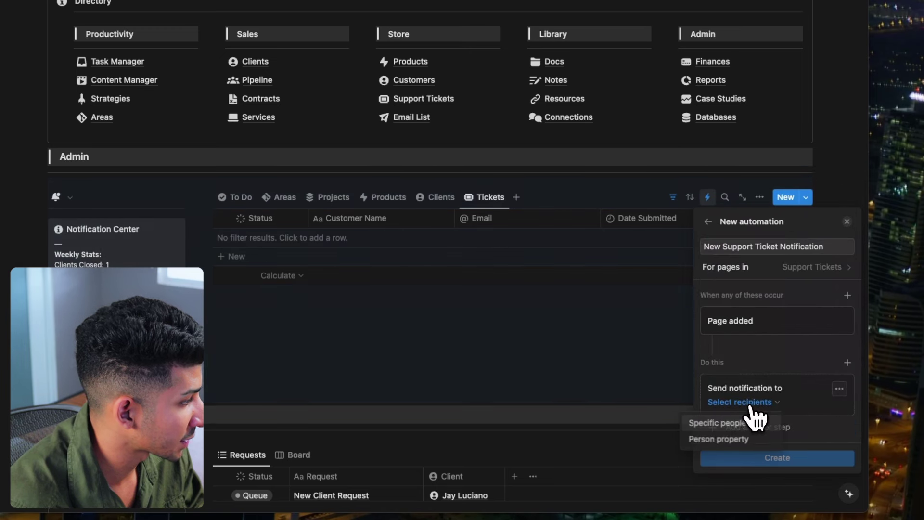
{"action": "left_click", "coordinate": [736, 423]}
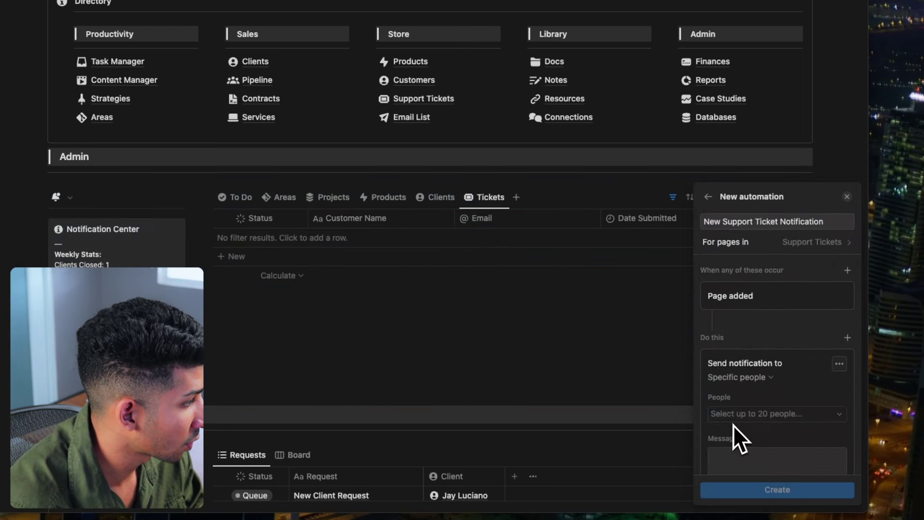
{"action": "left_click", "coordinate": [741, 413]}
{"action": "left_click", "coordinate": [741, 346]}
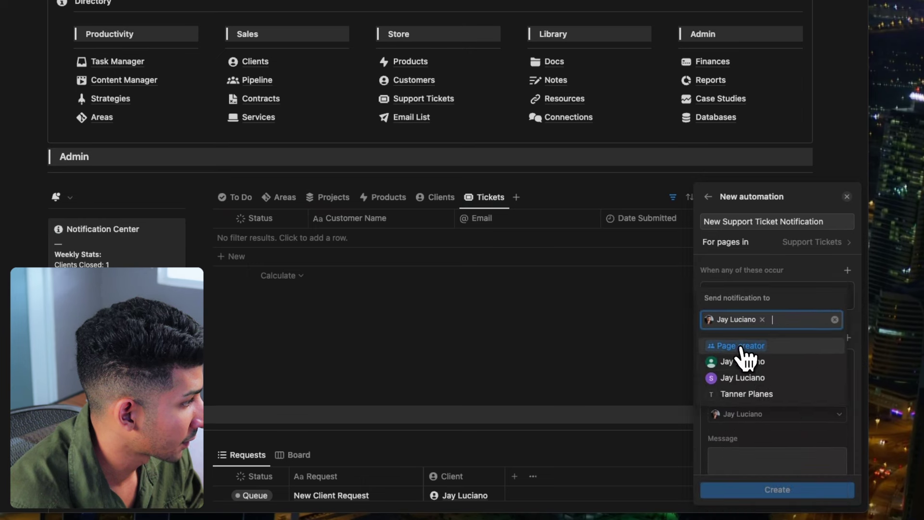
{"action": "left_click", "coordinate": [748, 454]}
Set the message 'You have a new customer support ticket.' and create the automation.
{"action": "left_click", "coordinate": [751, 420]}
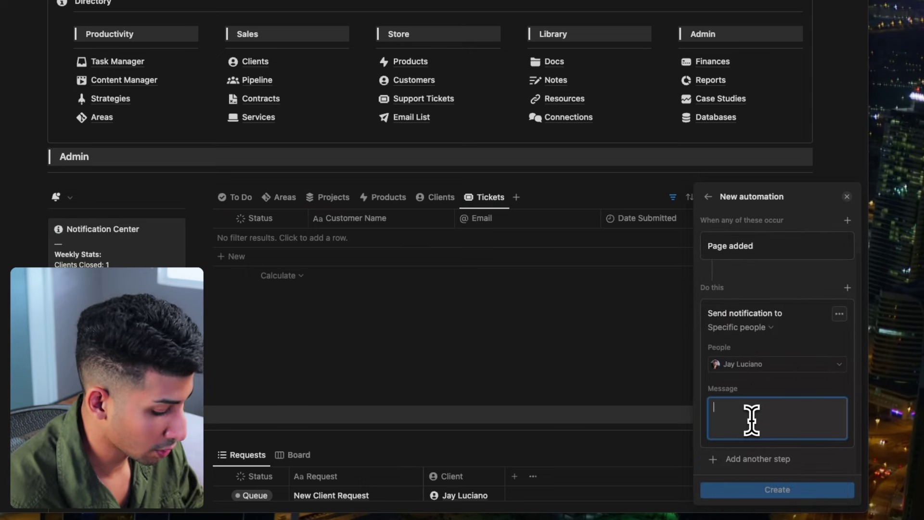
{"action": "type", "text": "You have a new"}
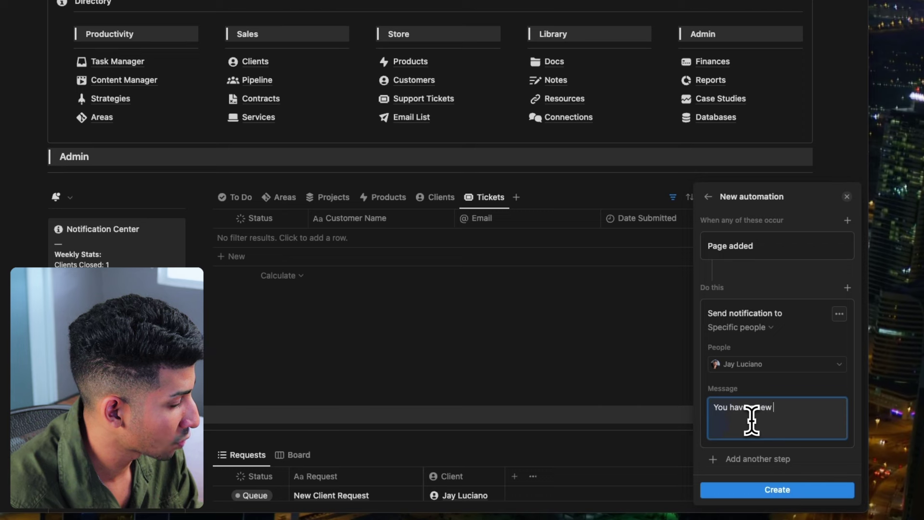
{"action": "type", "text": " customer s"}
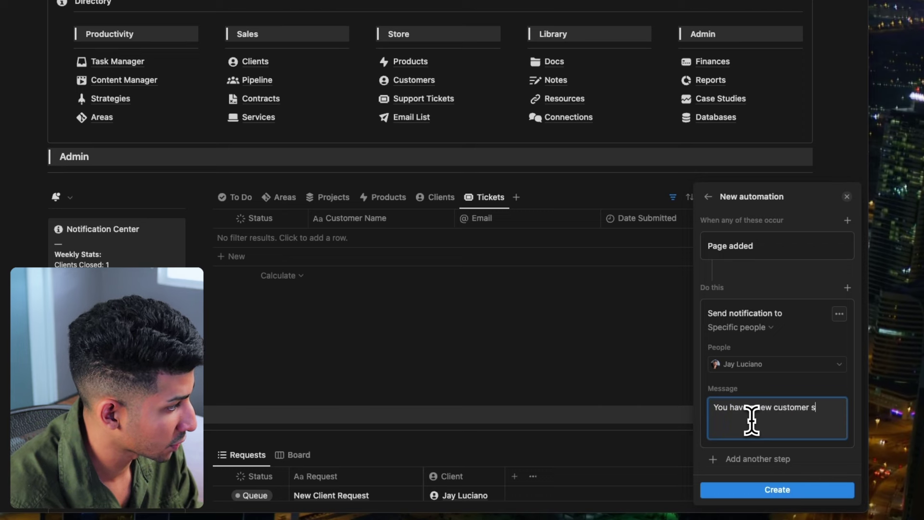
{"action": "type", "text": "upport ticke"}
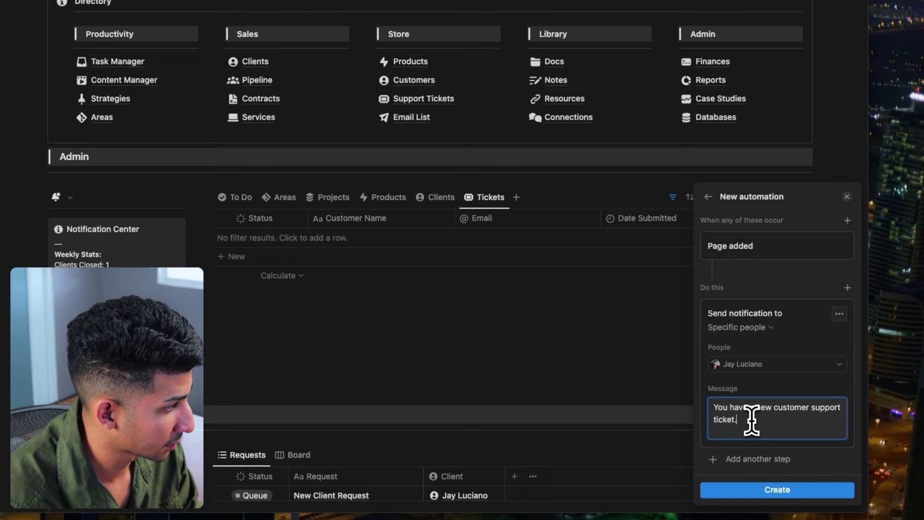
{"action": "type", "text": "t."}
{"action": "left_click", "coordinate": [762, 490]}
{"action": "left_click", "coordinate": [659, 383]}
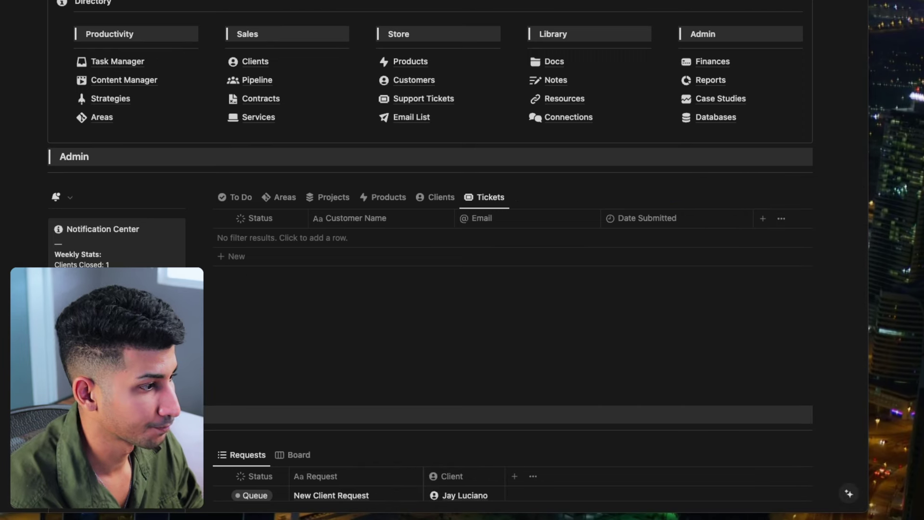
{"action": "left_click", "coordinate": [424, 240]}
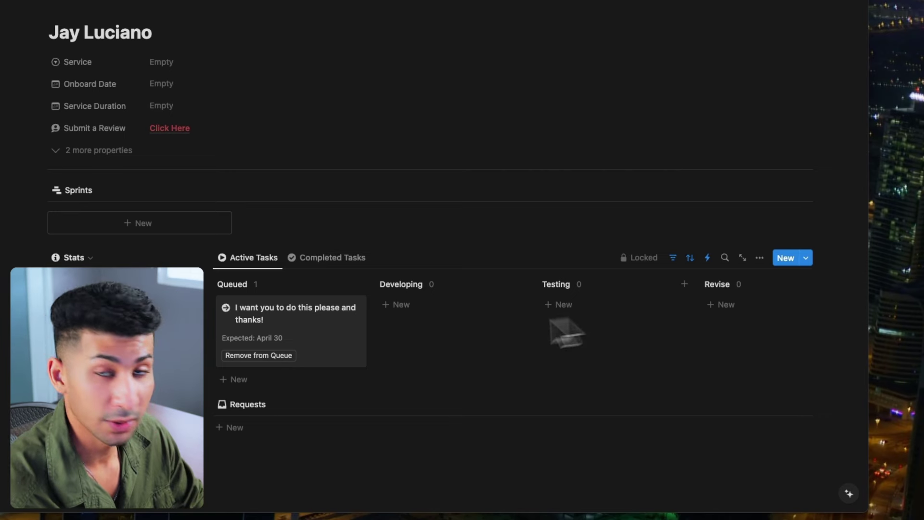
Start a Task Completed Notification automation triggered when Status is set to Complete.
{"action": "left_click", "coordinate": [707, 257]}
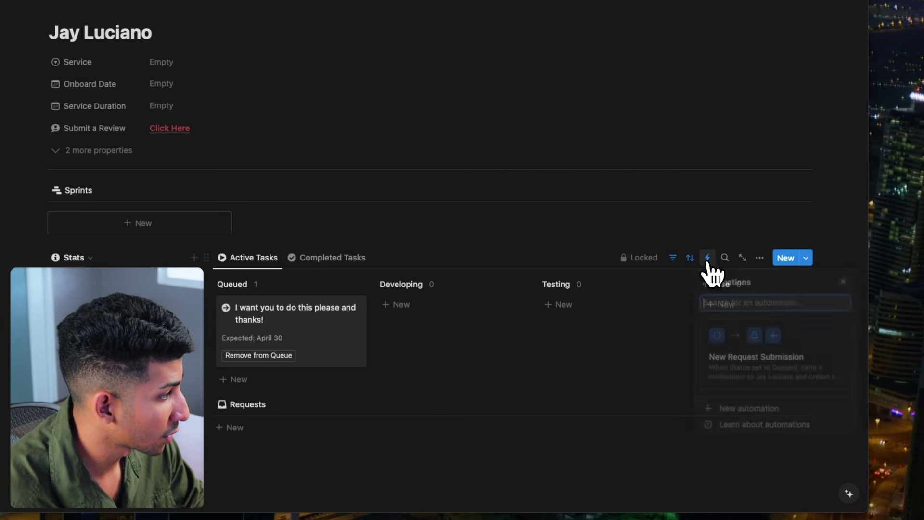
{"action": "left_click", "coordinate": [730, 410]}
{"action": "triple_click", "coordinate": [728, 43]}
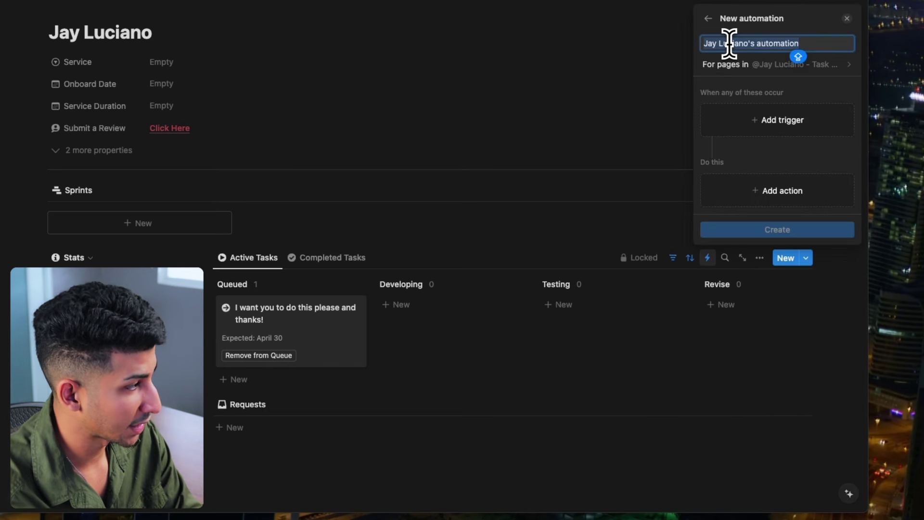
{"action": "type", "text": "Task Completed Notification"}
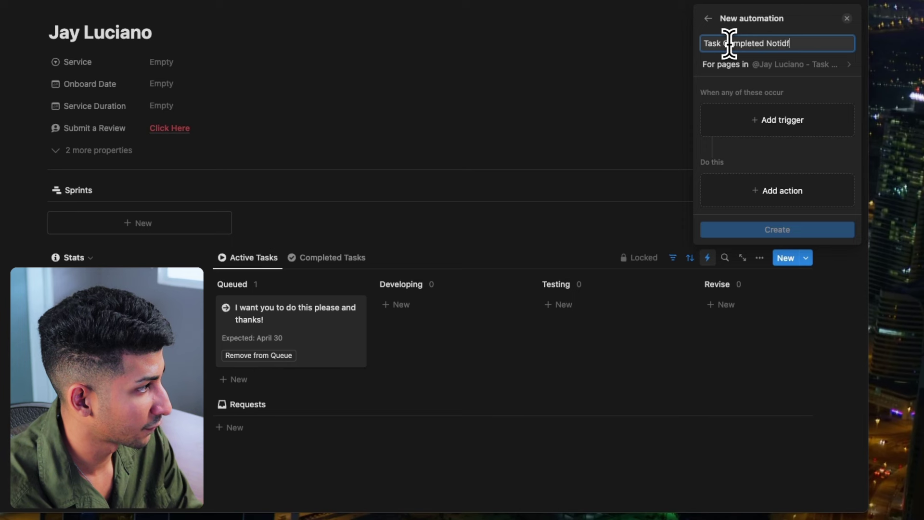
{"action": "left_click", "coordinate": [741, 126]}
{"action": "left_click", "coordinate": [726, 249]}
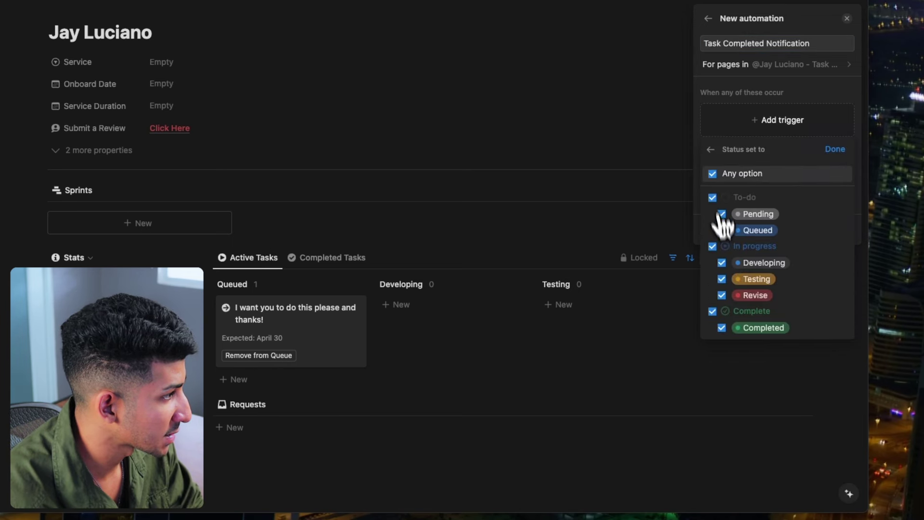
{"action": "left_click", "coordinate": [712, 174]}
{"action": "left_click", "coordinate": [712, 311]}
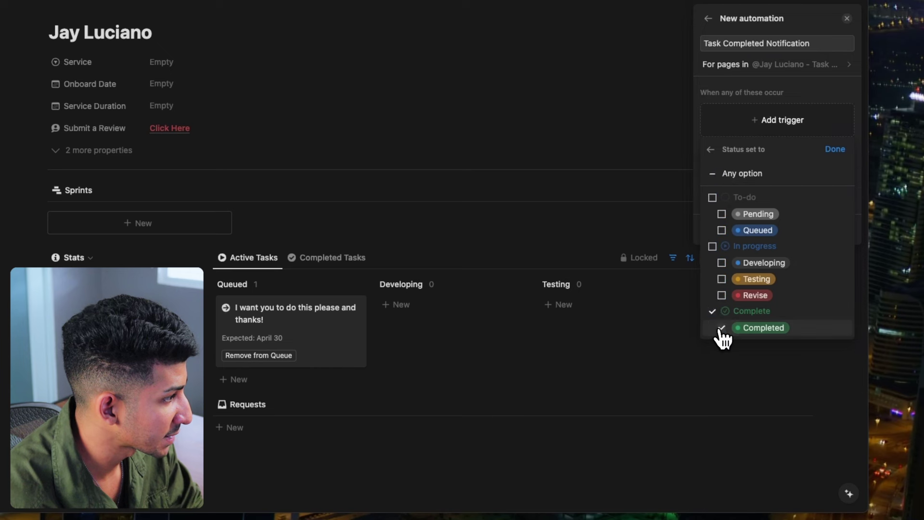
{"action": "left_click", "coordinate": [833, 150]}
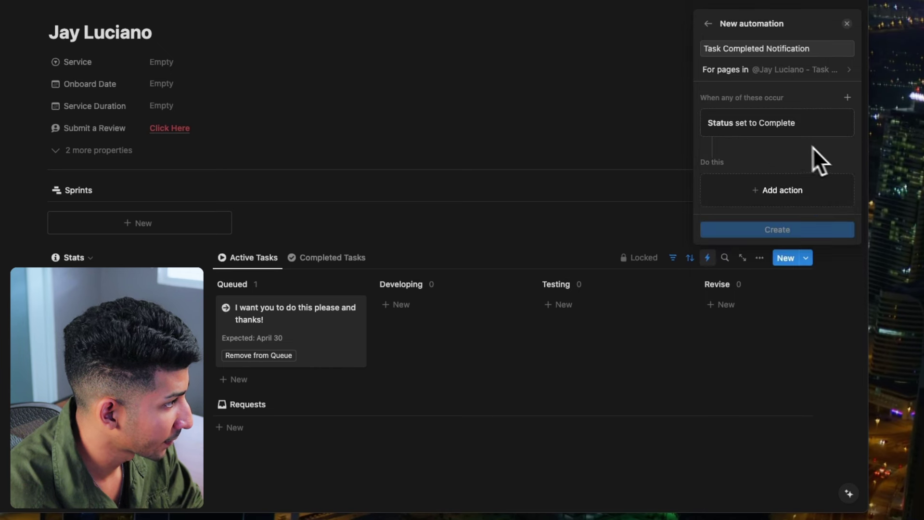
Add a Send notification action addressed to one specific person.
{"action": "left_click", "coordinate": [777, 186]}
{"action": "left_click", "coordinate": [764, 417]}
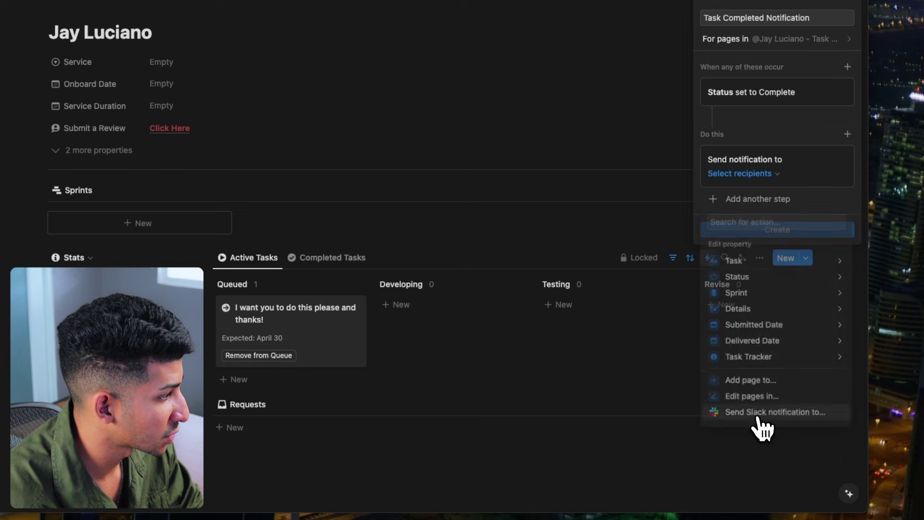
{"action": "left_click", "coordinate": [760, 174]}
{"action": "left_click", "coordinate": [736, 197]}
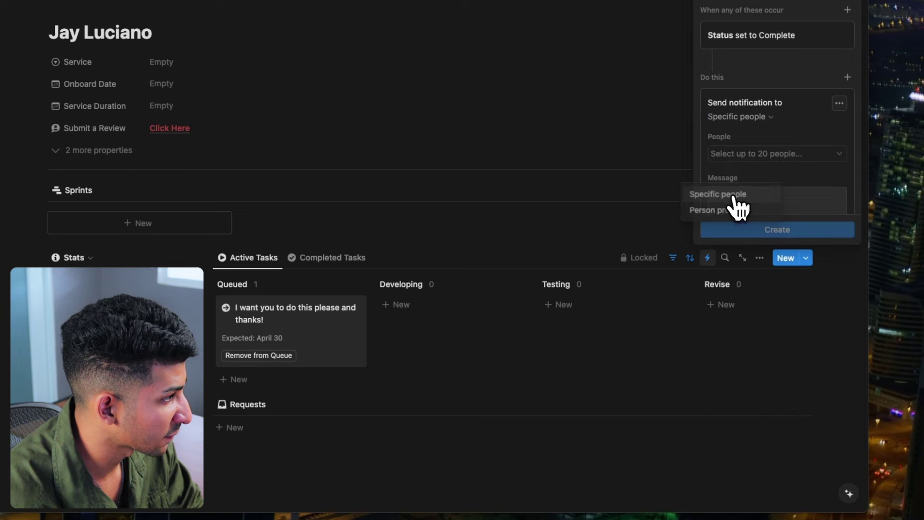
{"action": "left_click", "coordinate": [754, 158]}
{"action": "left_click", "coordinate": [752, 186]}
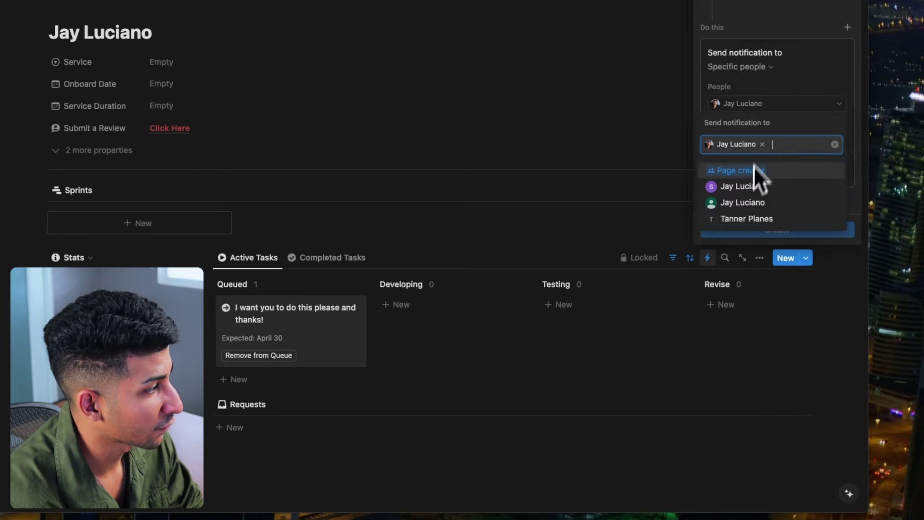
{"action": "left_click", "coordinate": [766, 103]}
Write a message saying a new task was just completed and to visit the portal, then create it.
{"action": "left_click", "coordinate": [754, 145]}
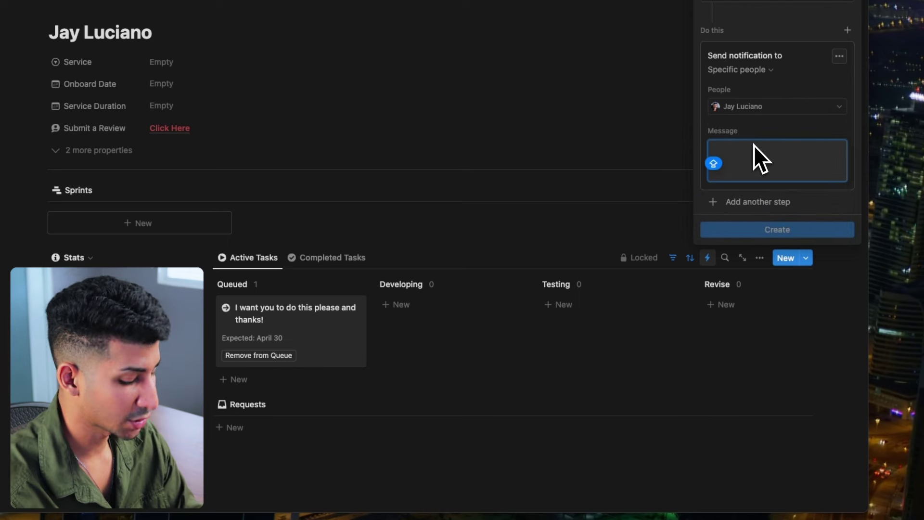
{"action": "type", "text": "Hey [name"}
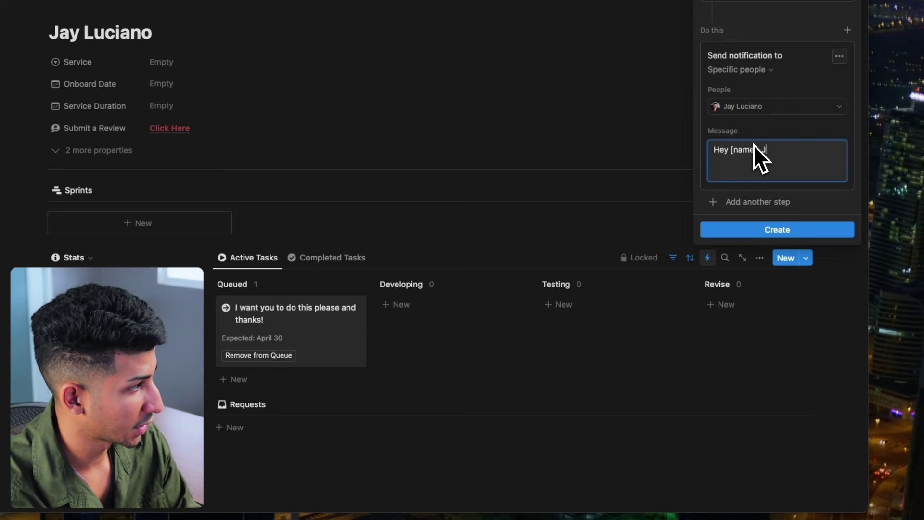
{"action": "type", "text": "just c"}
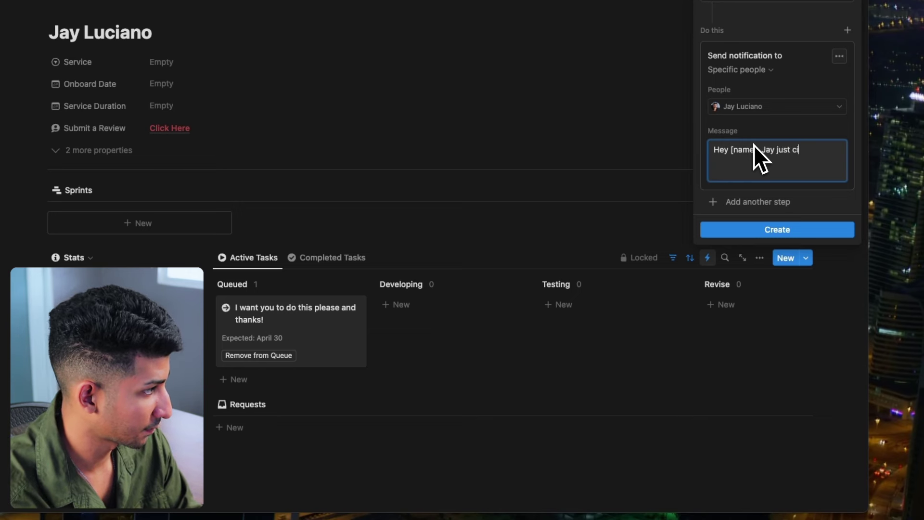
{"action": "type", "text": "ompleted a nmew"}
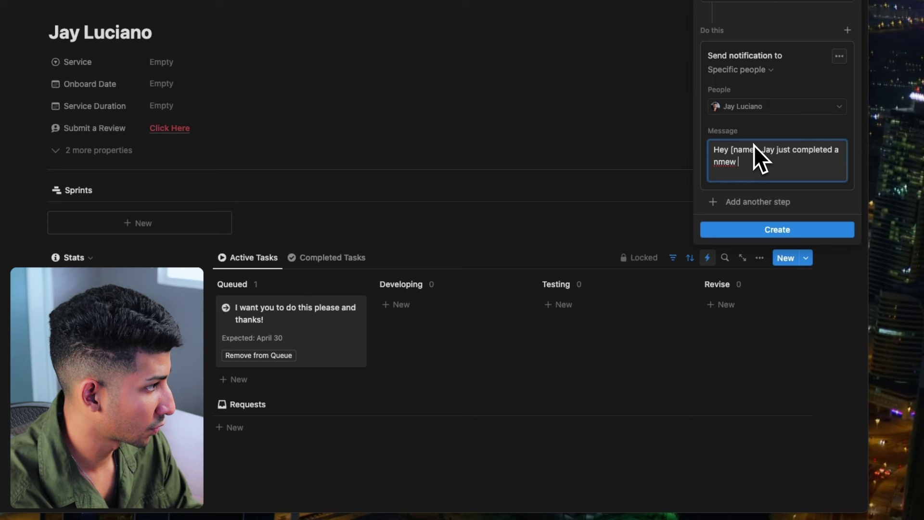
{"action": "key", "text": "BackSpace"}
{"action": "key", "text": "BackSpace"}
{"action": "key", "text": "BackSpace"}
{"action": "type", "text": "e"}
{"action": "key", "text": "BackSpace"}
{"action": "key", "text": "BackSpace"}
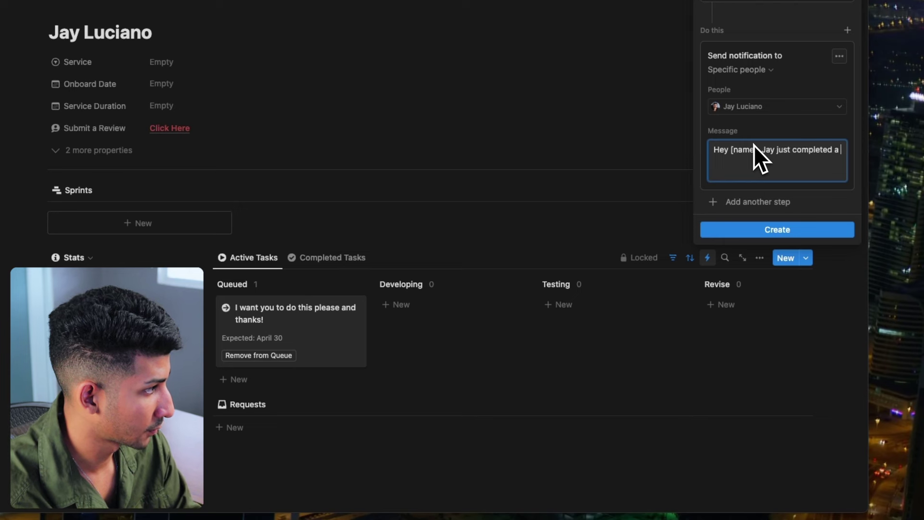
{"action": "type", "text": "new task. Please visit your portal when you get the chance."}
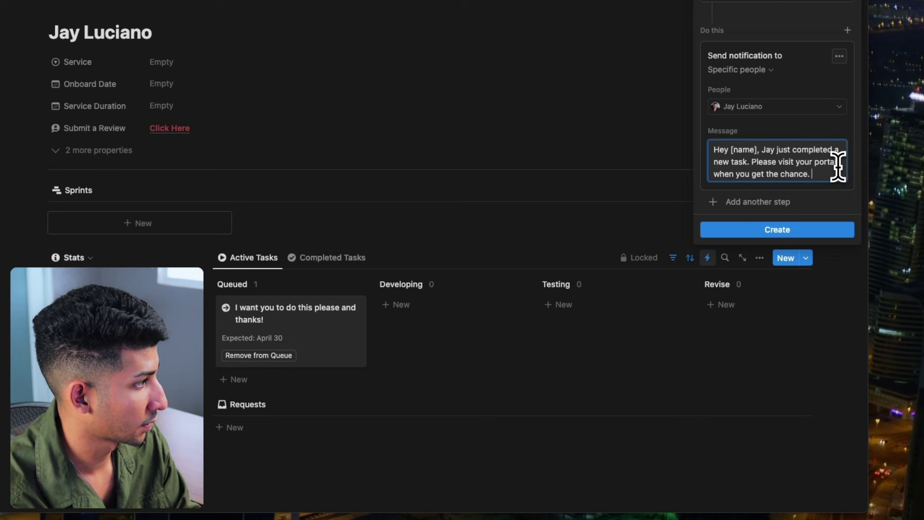
{"action": "left_click", "coordinate": [776, 230]}
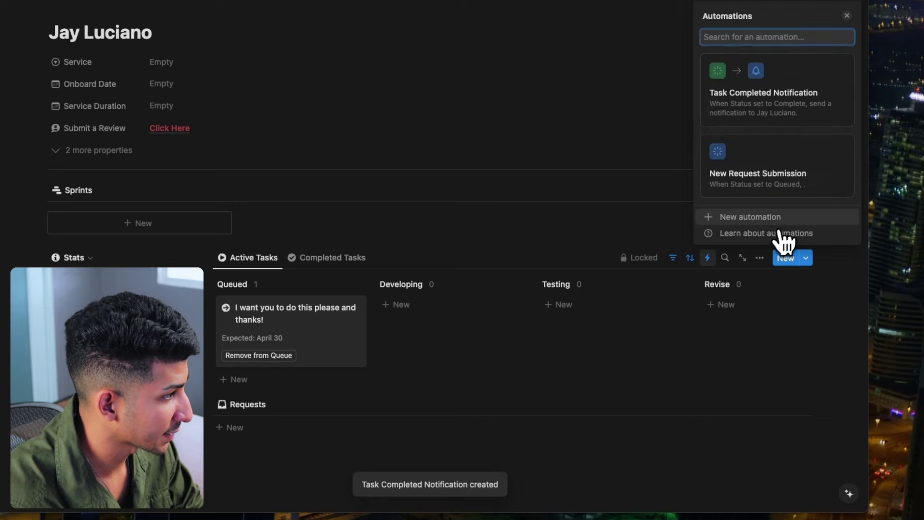
{"action": "left_click", "coordinate": [578, 173]}
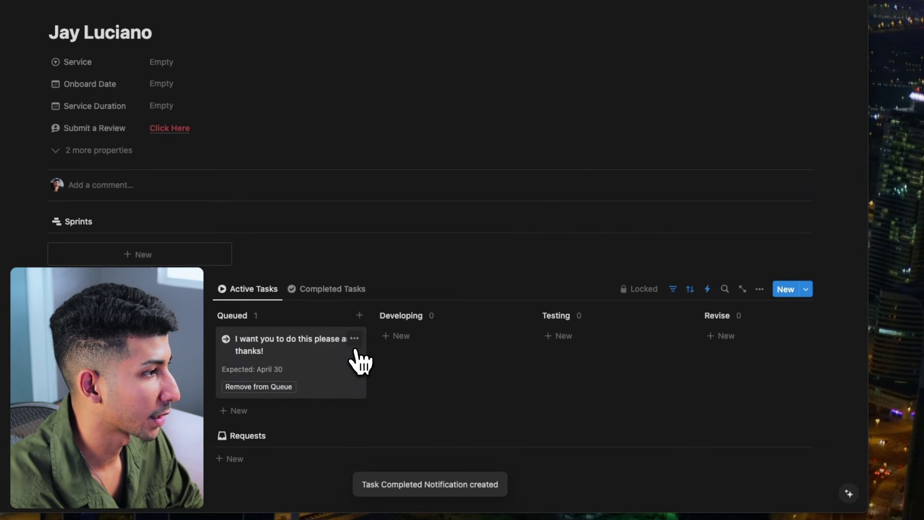
Open the queued request task to view its Queued status and April 30 expected delivery.
{"action": "left_click", "coordinate": [360, 362]}
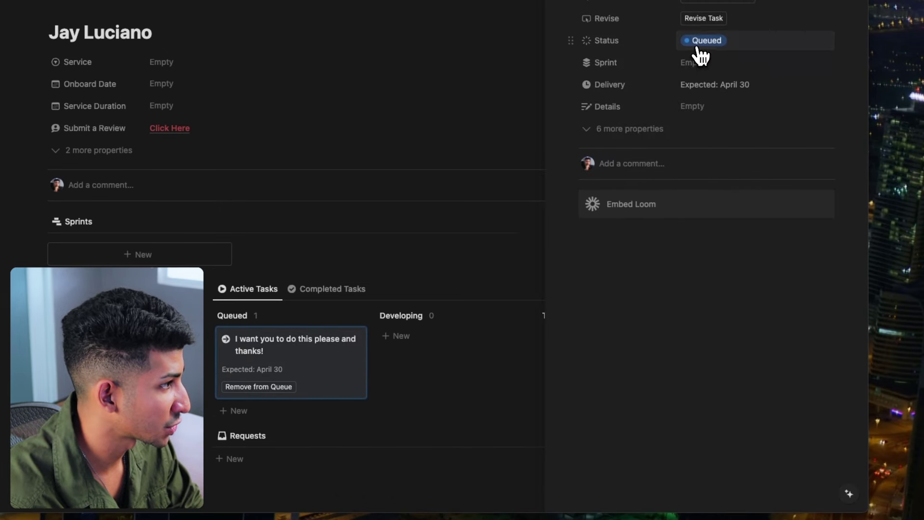